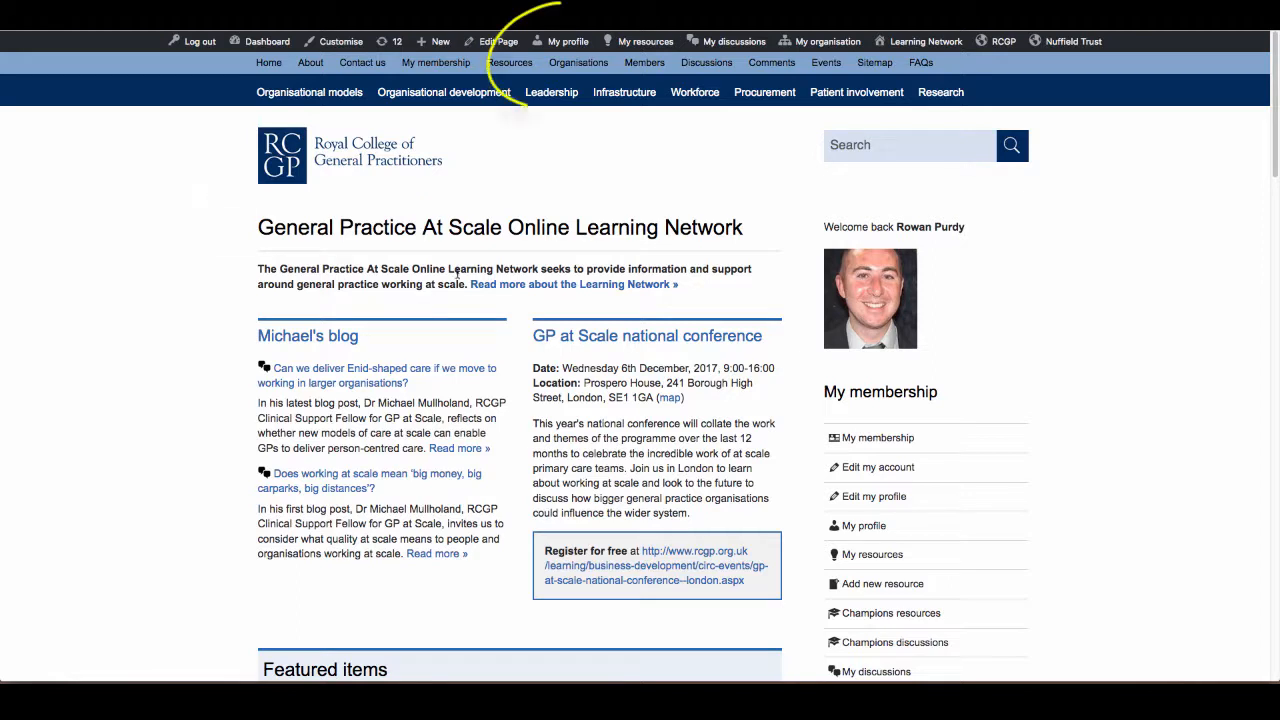
# Open your own member profile for editing and dismiss the missing-organisation notice.
pyautogui.moveTo(575, 45)
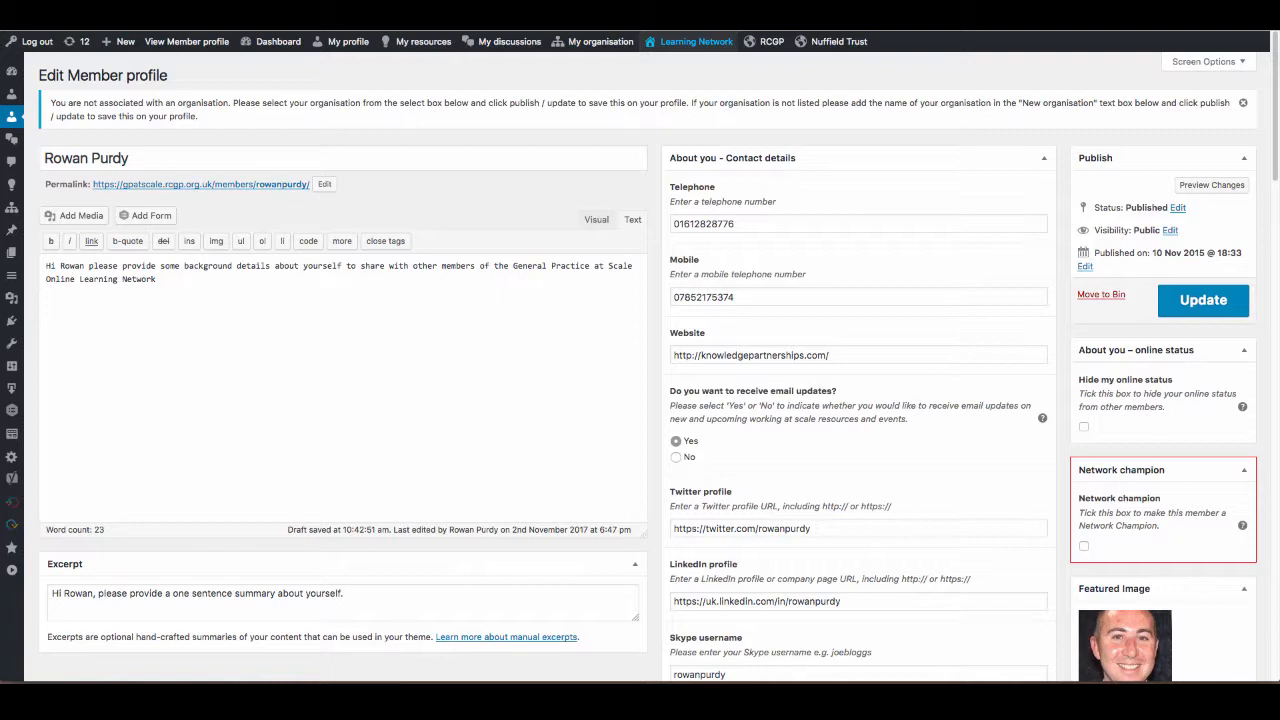
pyautogui.scroll(-1, 242, 147)
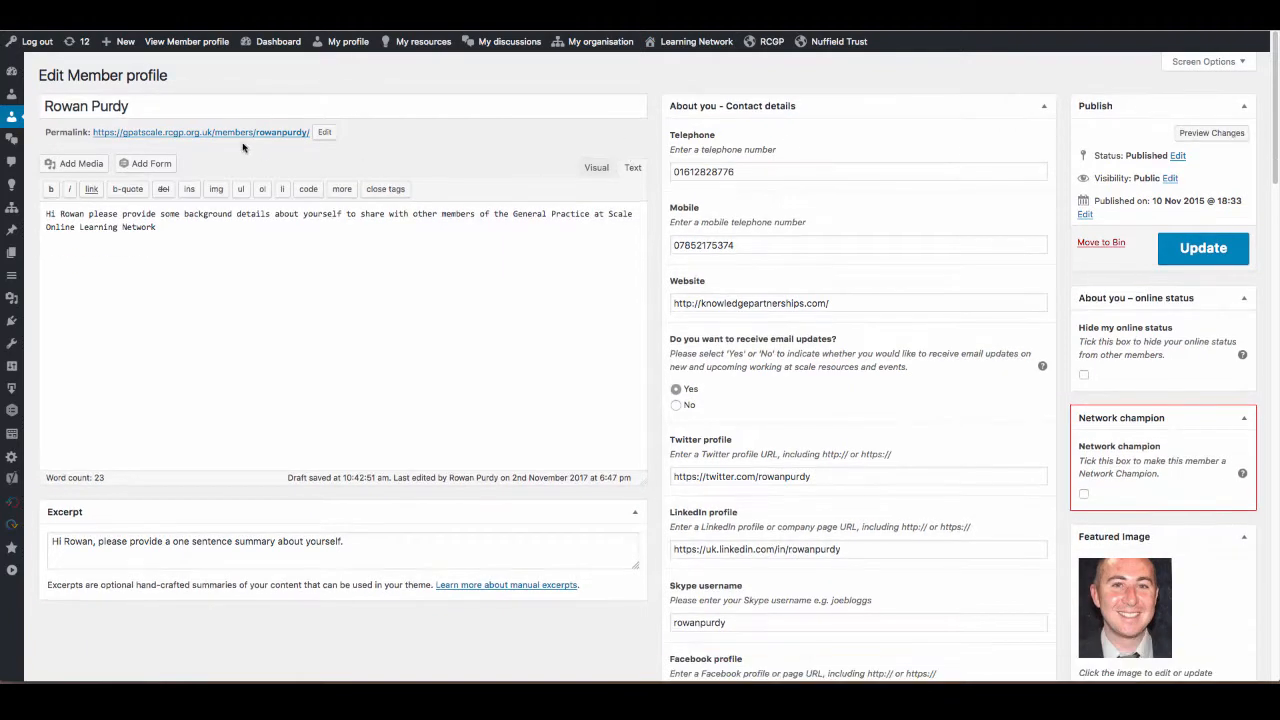
# Examine the profile's name field and the placeholder text in the background description.
pyautogui.tripleClick(151, 106)
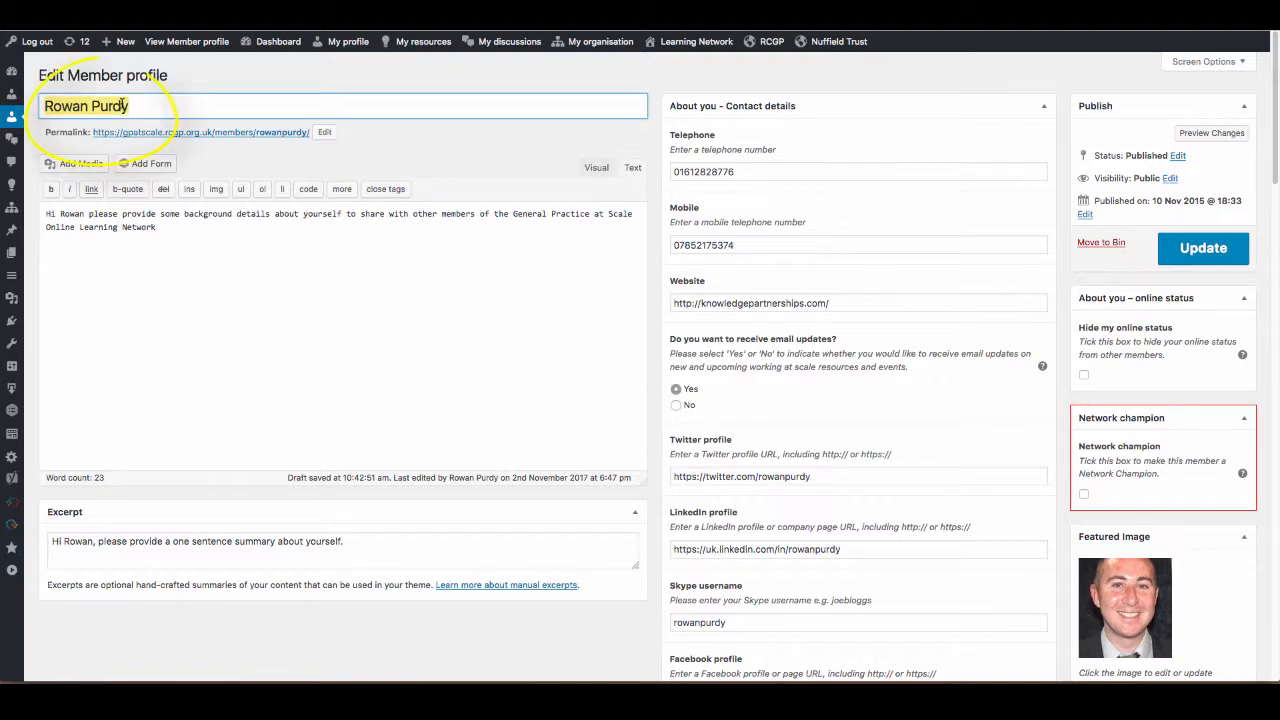
pyautogui.moveTo(177, 229); pyautogui.dragTo(48, 215)
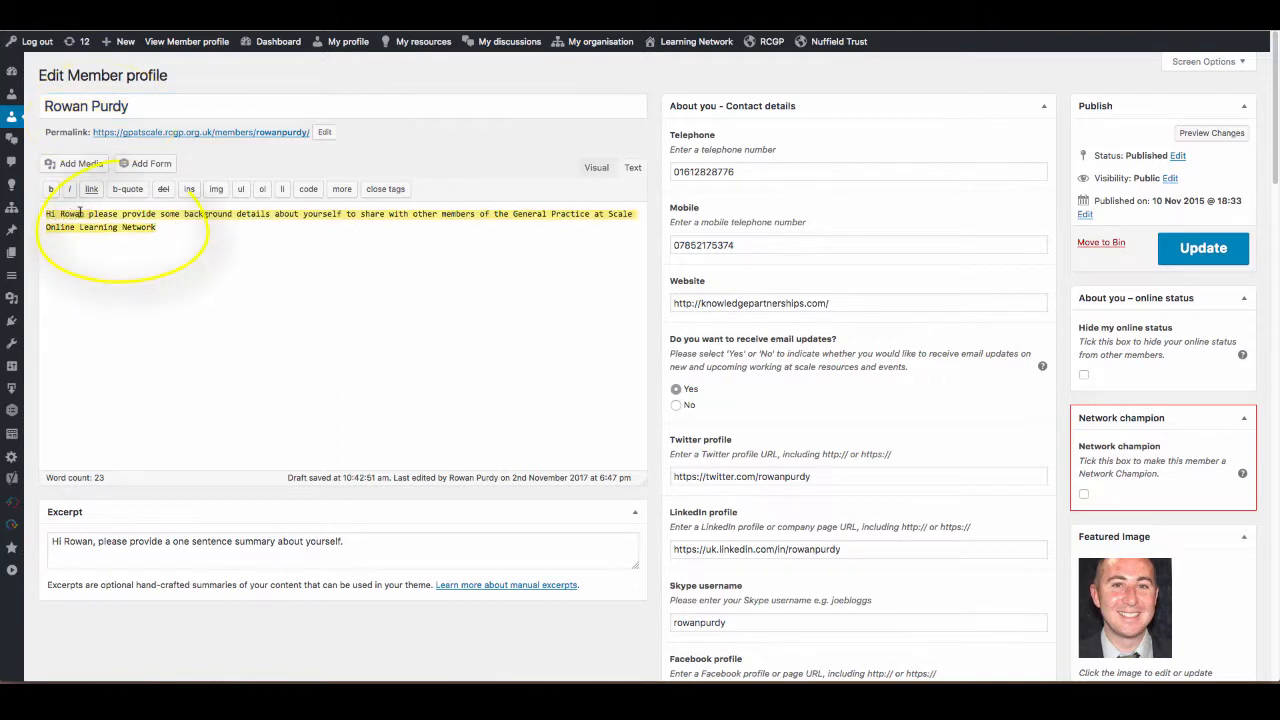
pyautogui.click(76, 232)
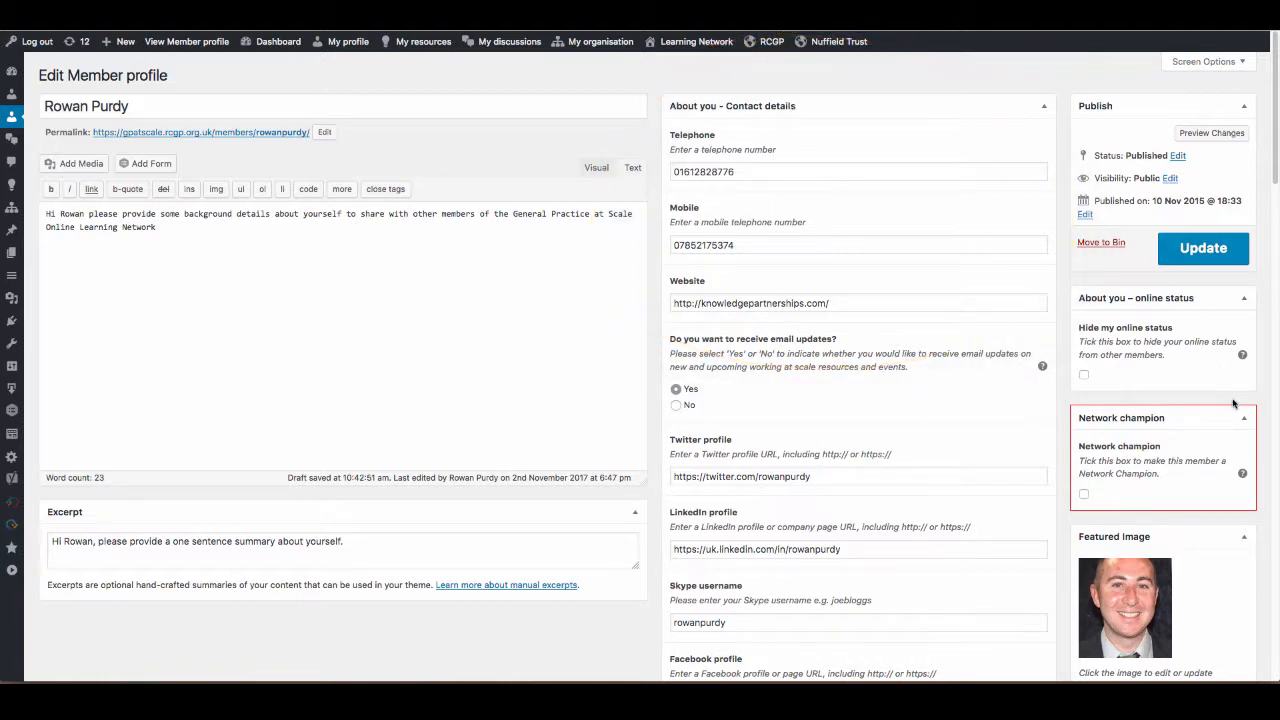
# Hide the Featured content and About you – online status boxes from the profile editing screen.
pyautogui.click(1196, 61)
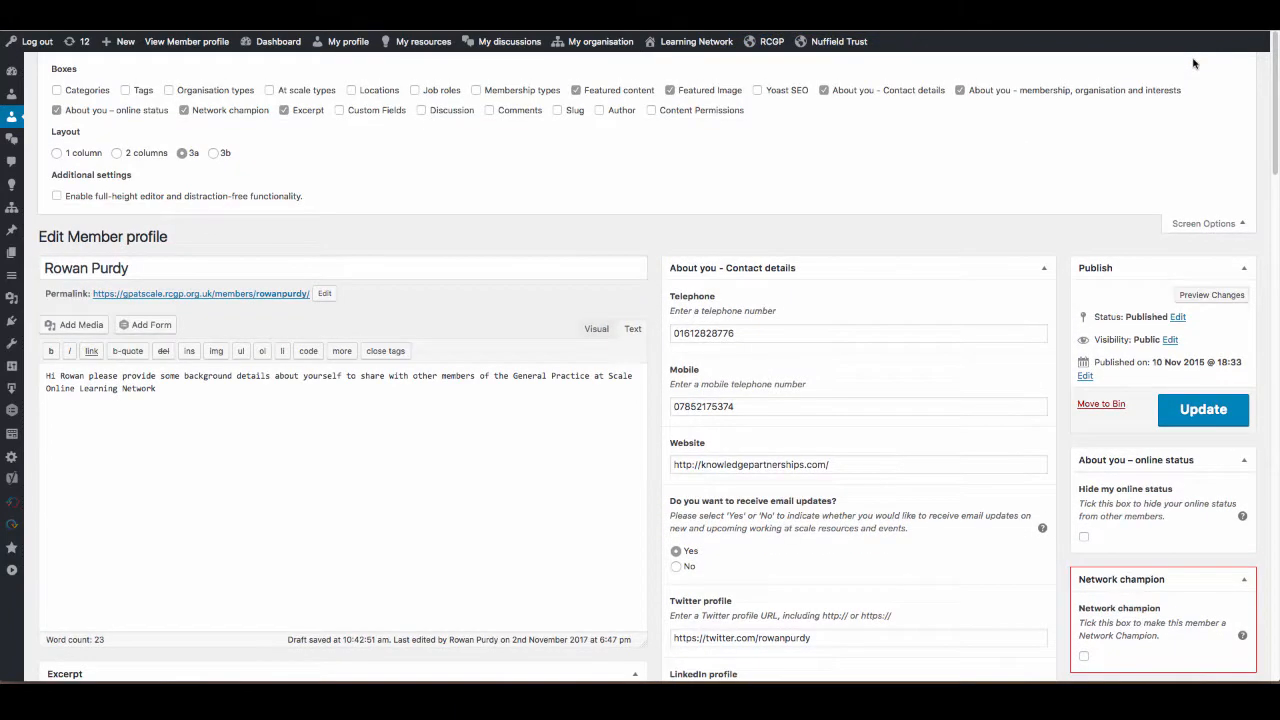
pyautogui.click(612, 91)
pyautogui.click(138, 112)
pyautogui.click(1201, 224)
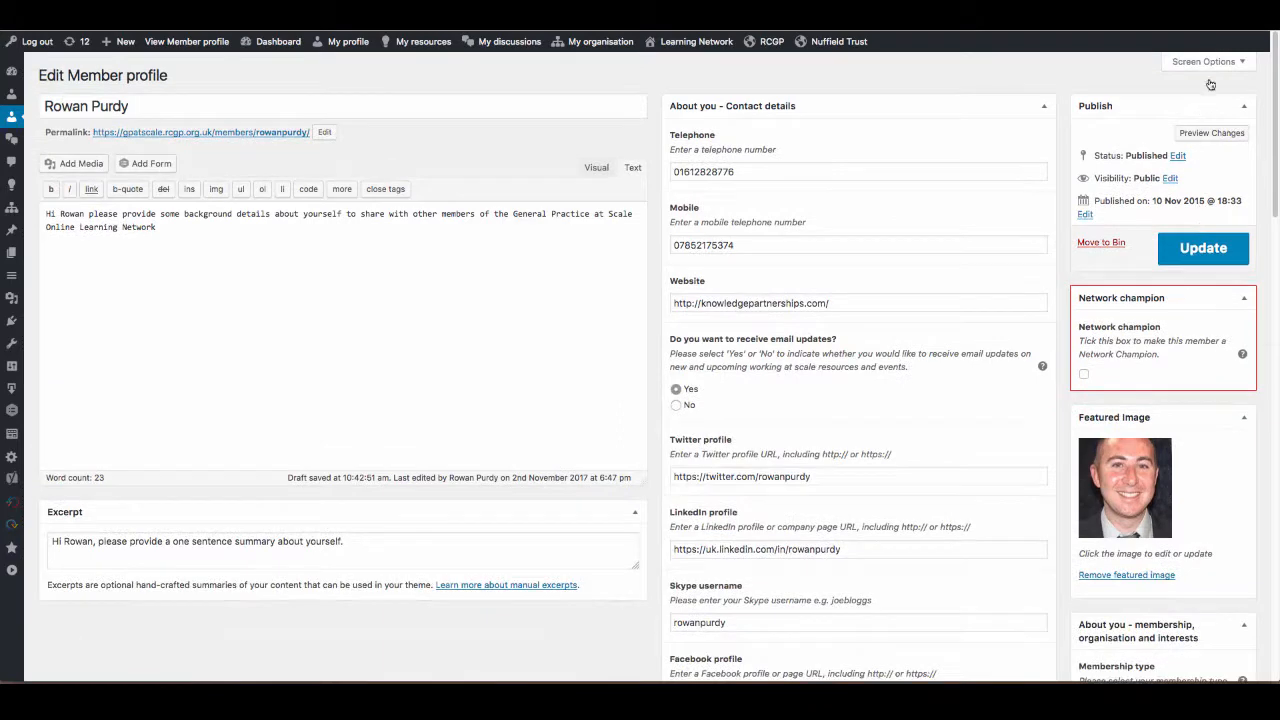
pyautogui.click(1206, 62)
pyautogui.click(1197, 224)
# Collapse and re-expand the About you - Contact details box.
pyautogui.click(912, 105)
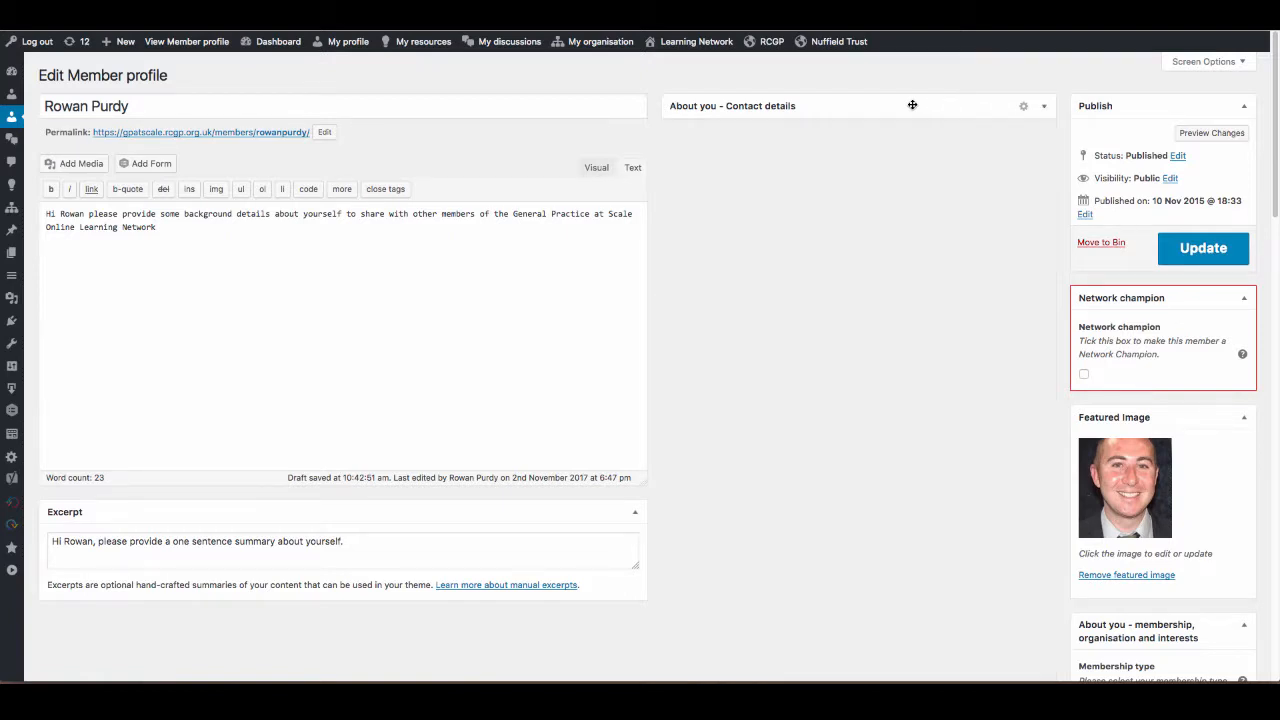
pyautogui.click(912, 105)
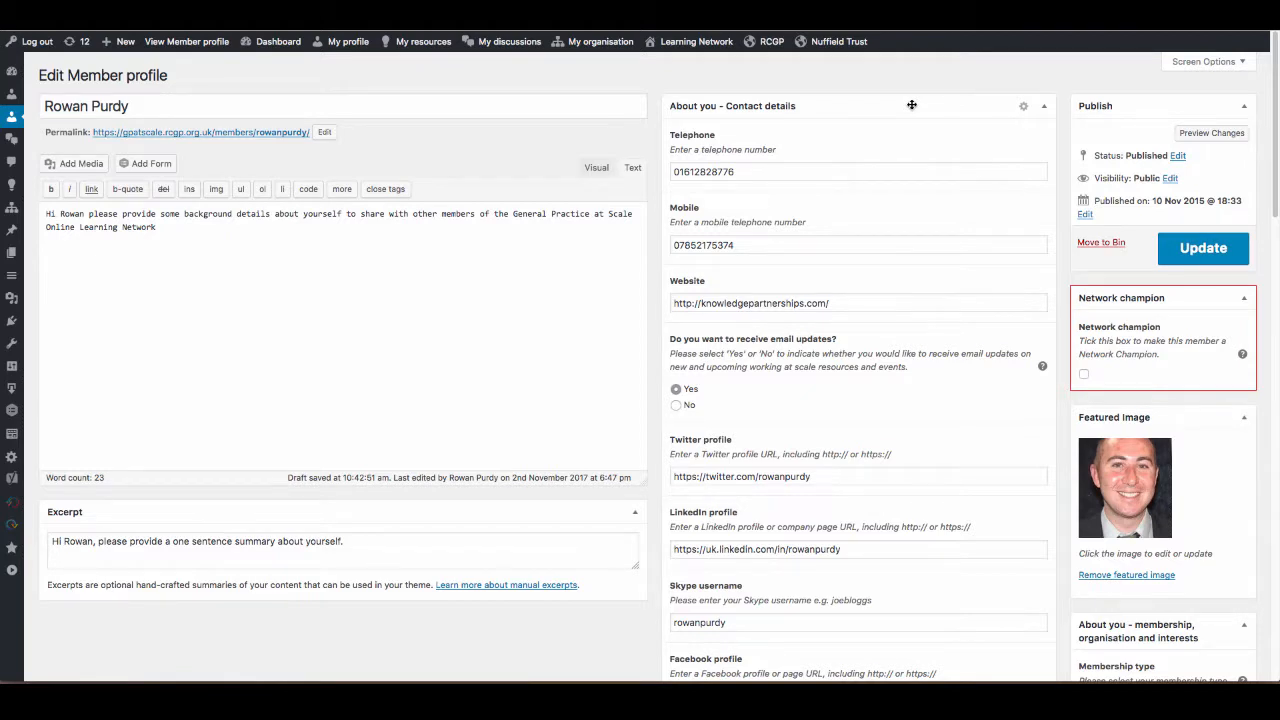
pyautogui.click(912, 105)
pyautogui.click(912, 105)
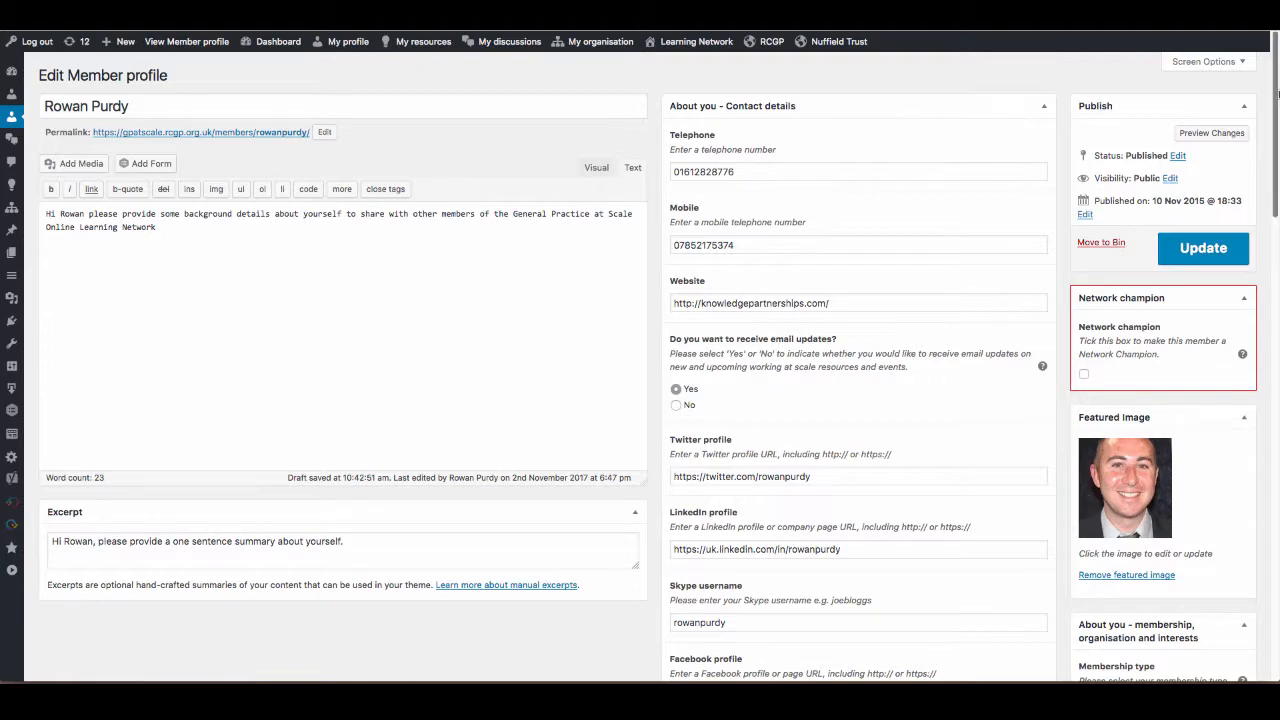
# Hide the Network champion box from the profile editing screen.
pyautogui.click(1221, 64)
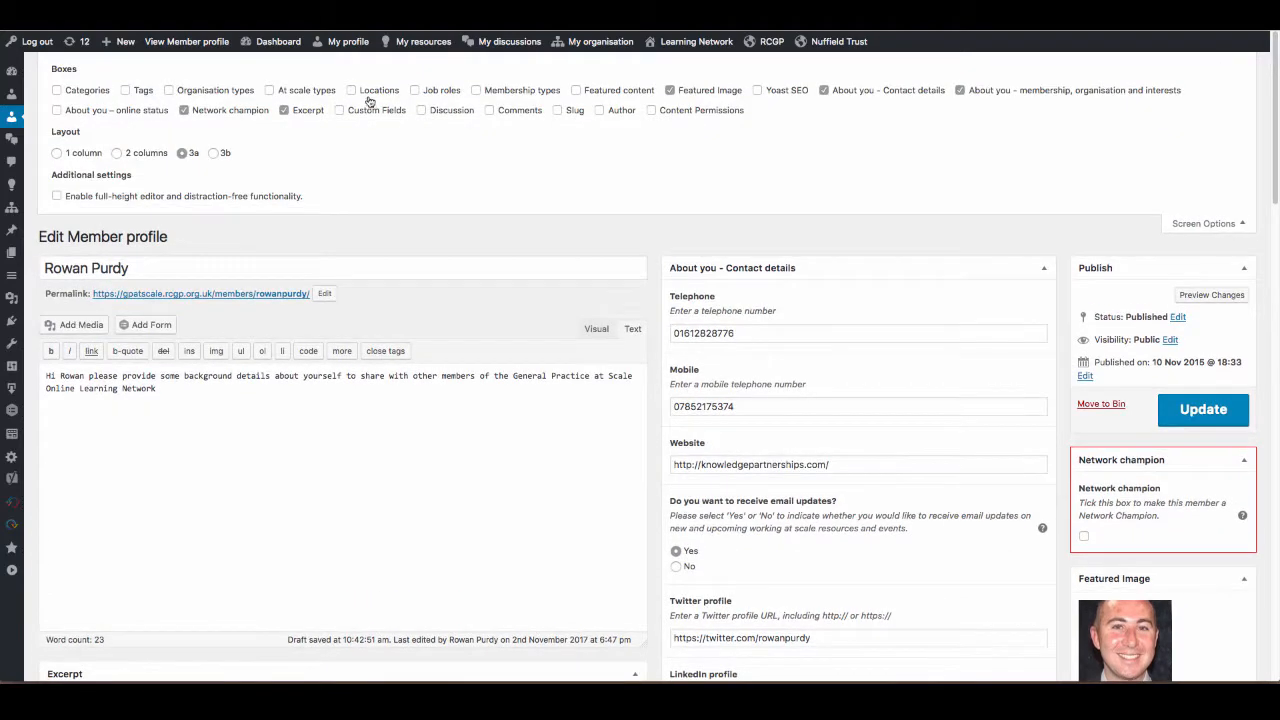
pyautogui.click(229, 110)
pyautogui.click(1203, 224)
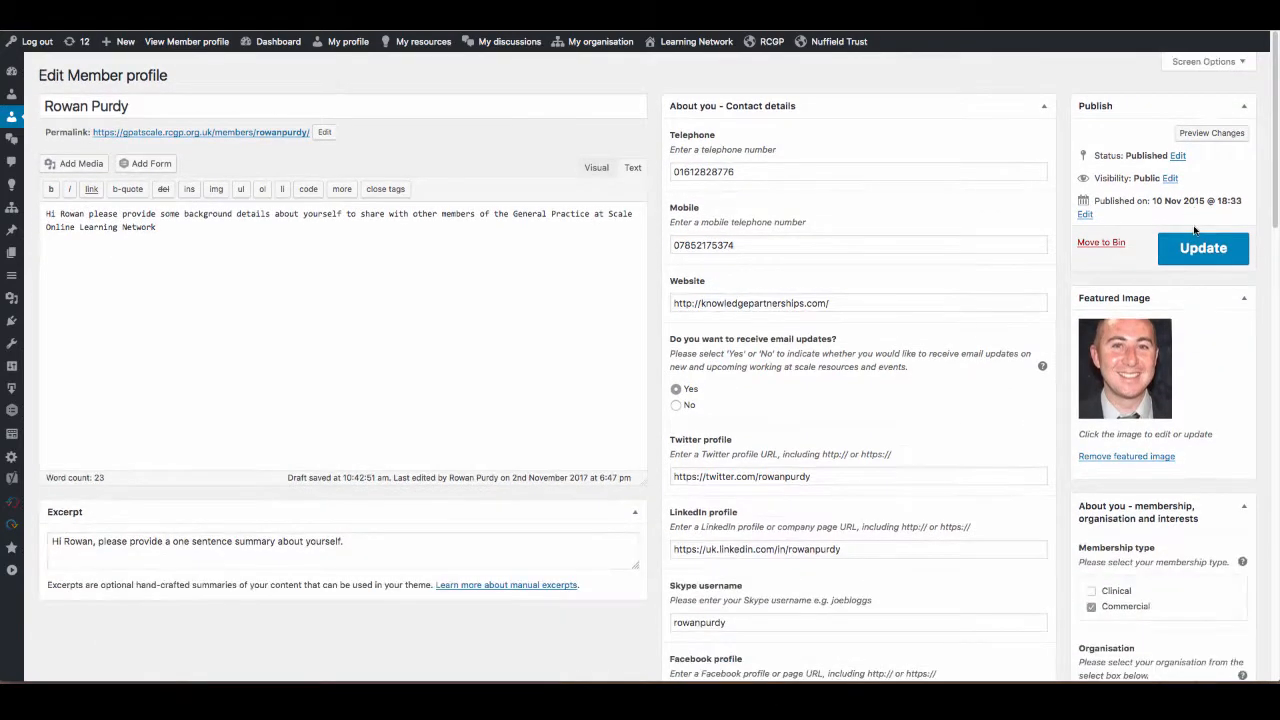
pyautogui.scroll(-3, 1275, 116)
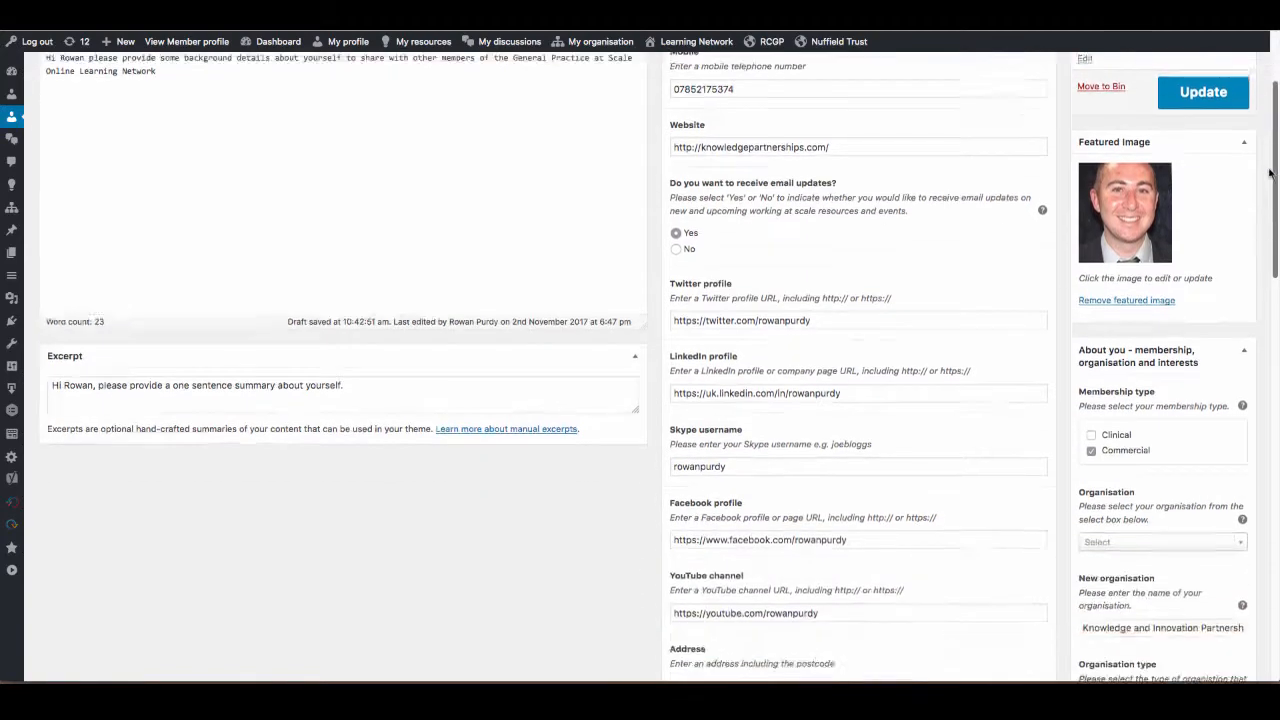
pyautogui.scroll(3, 1275, 116)
# Switch to TextEdit, copy the three paragraphs from "I provide technical" to "development offerings.", and return to the profile's background text.
pyautogui.click(285, 354)
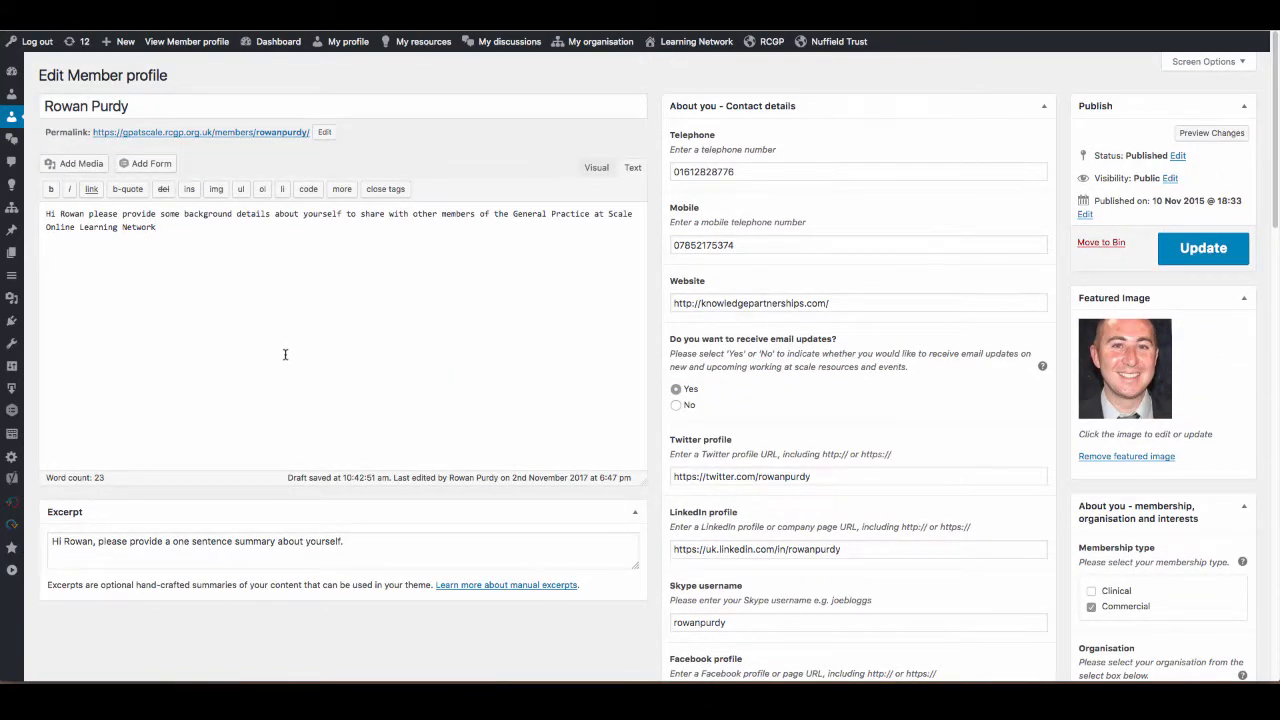
pyautogui.press('super+Tab')
pyautogui.press('super+Tab')
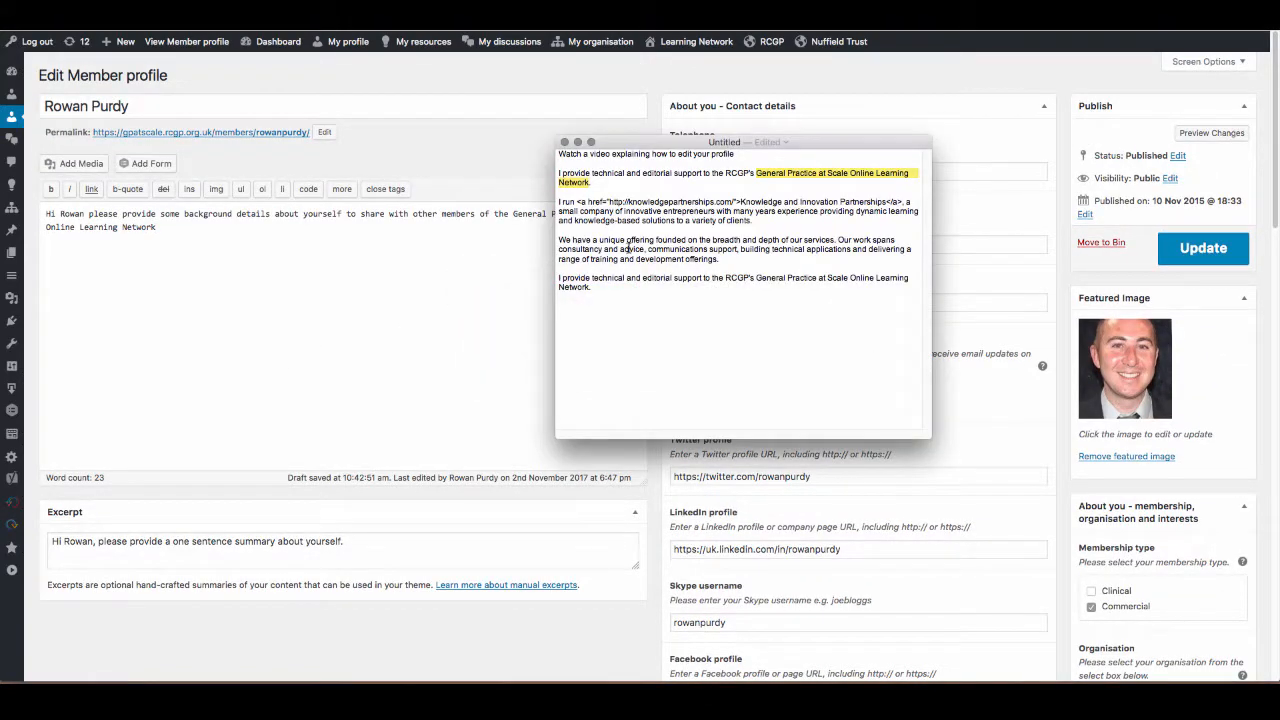
pyautogui.moveTo(756, 262); pyautogui.dragTo(462, 178)
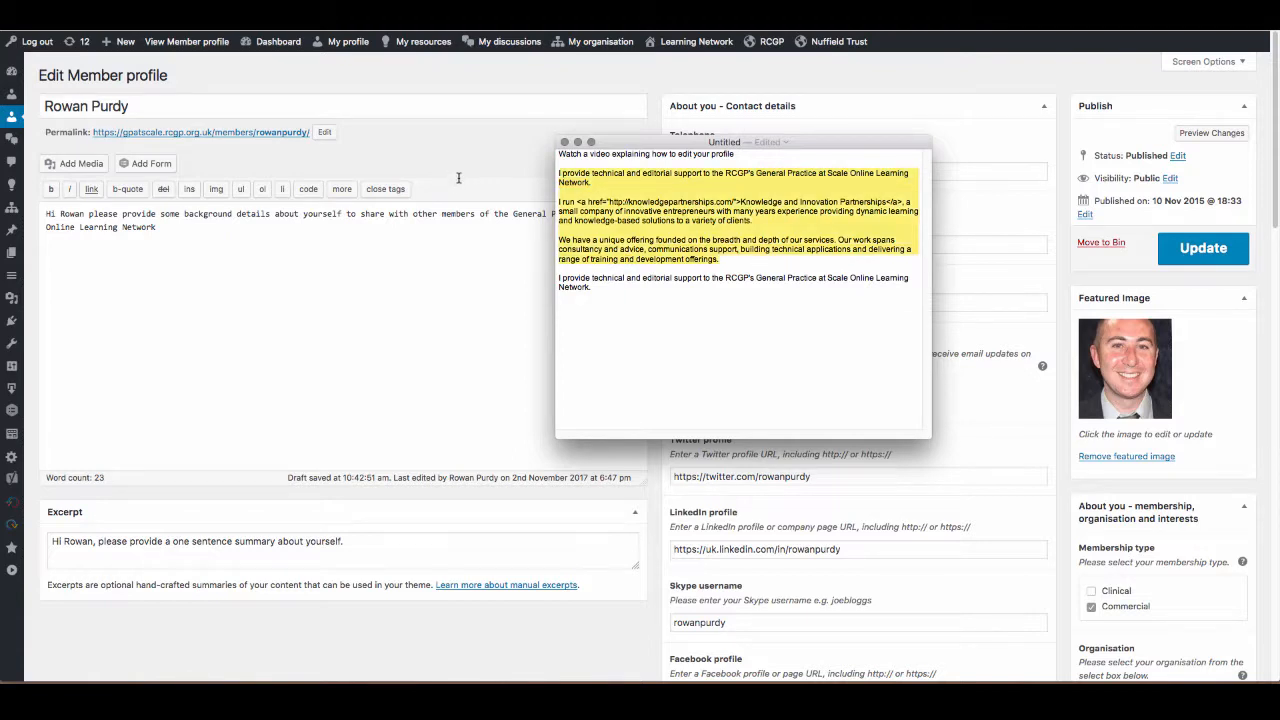
pyautogui.click(334, 283)
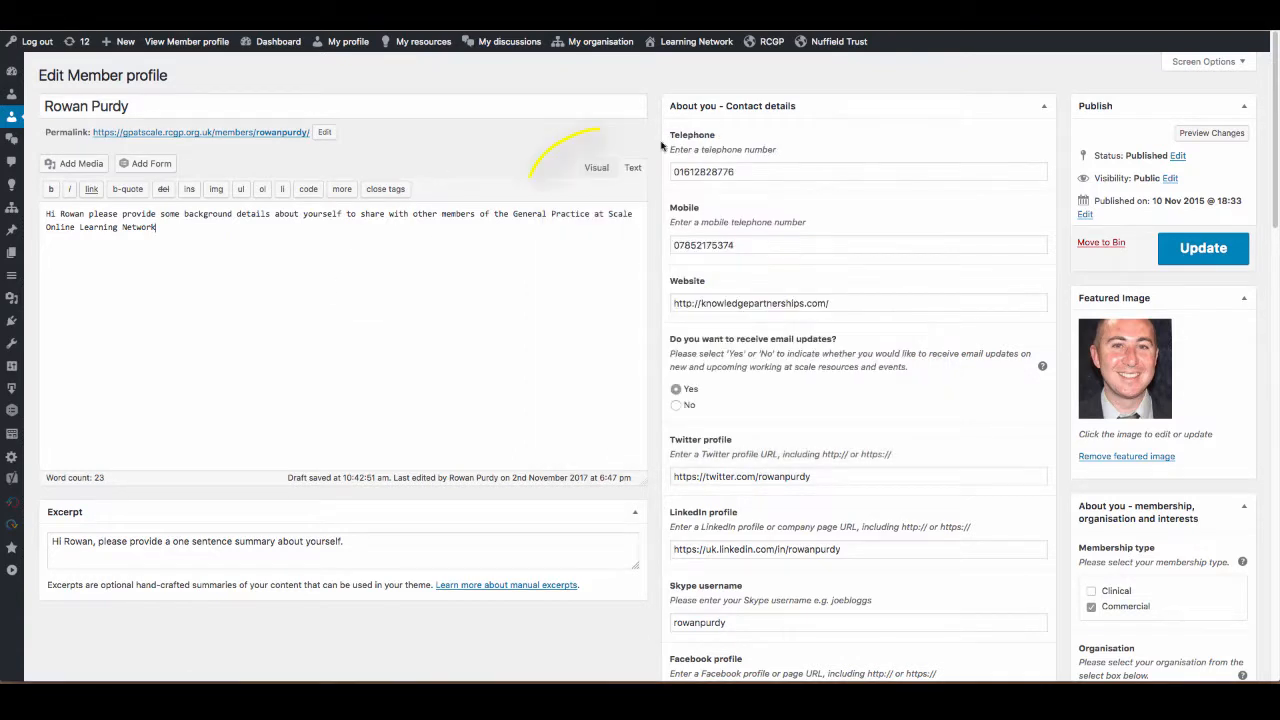
# Compare the background description in the Visual and Text editing modes, ending in Visual mode.
pyautogui.click(592, 168)
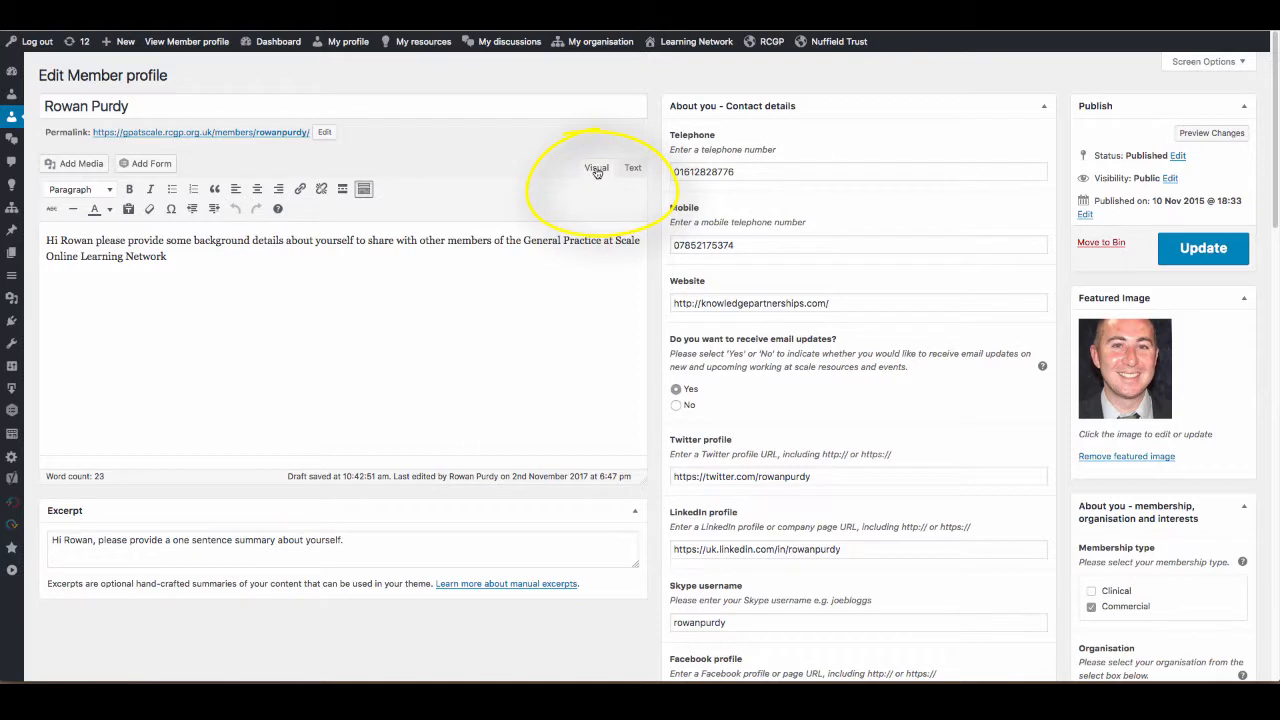
pyautogui.click(636, 170)
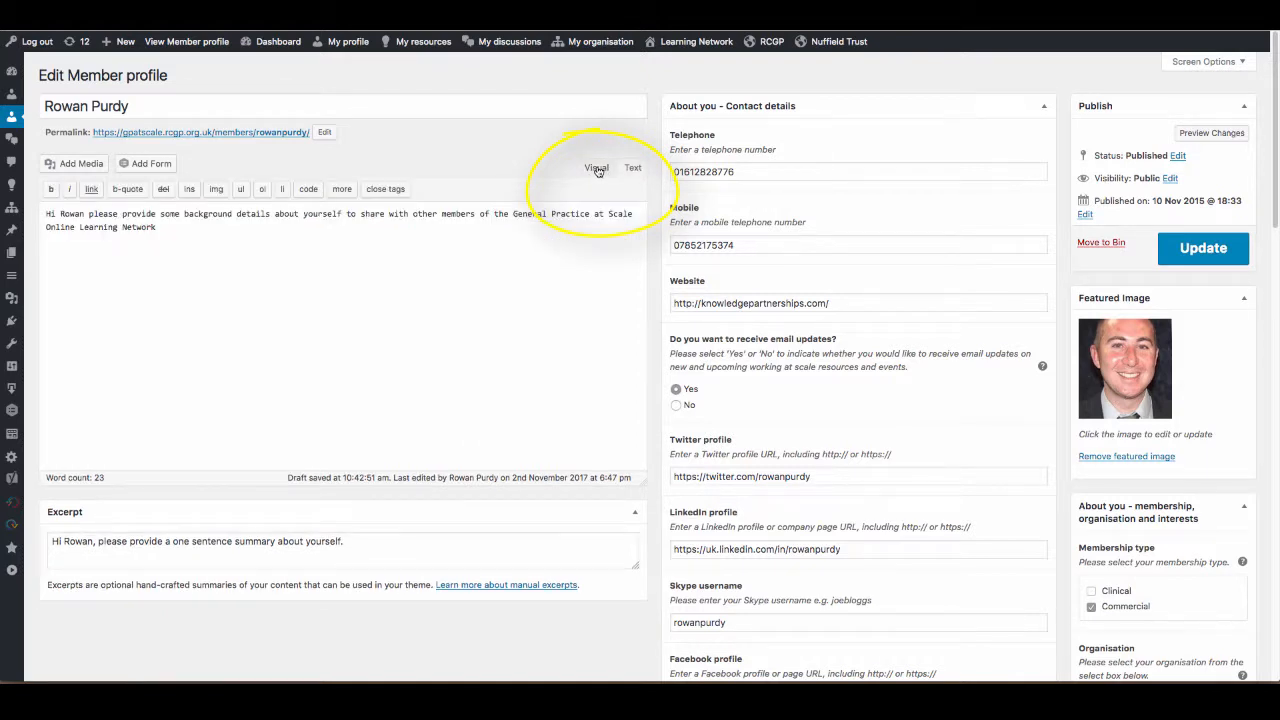
pyautogui.click(597, 170)
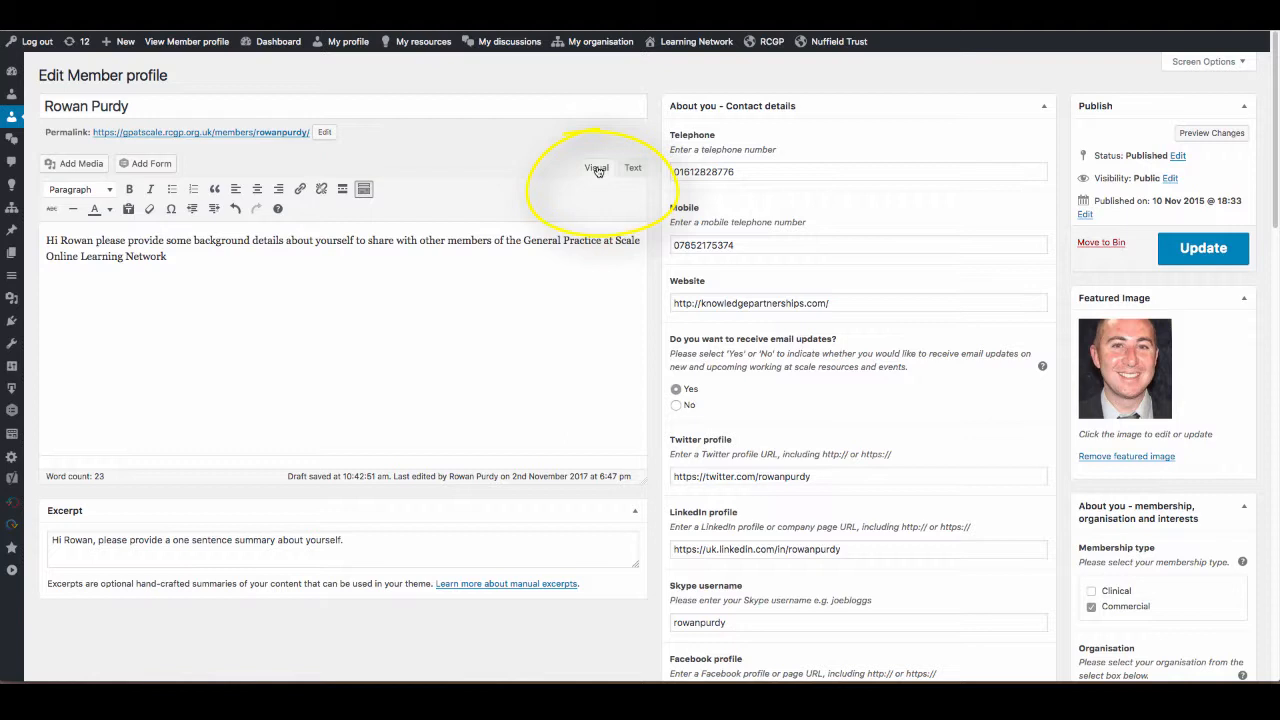
# Make the placeholder background text bold and check its HTML markup in Text mode.
pyautogui.moveTo(183, 261); pyautogui.dragTo(45, 240)
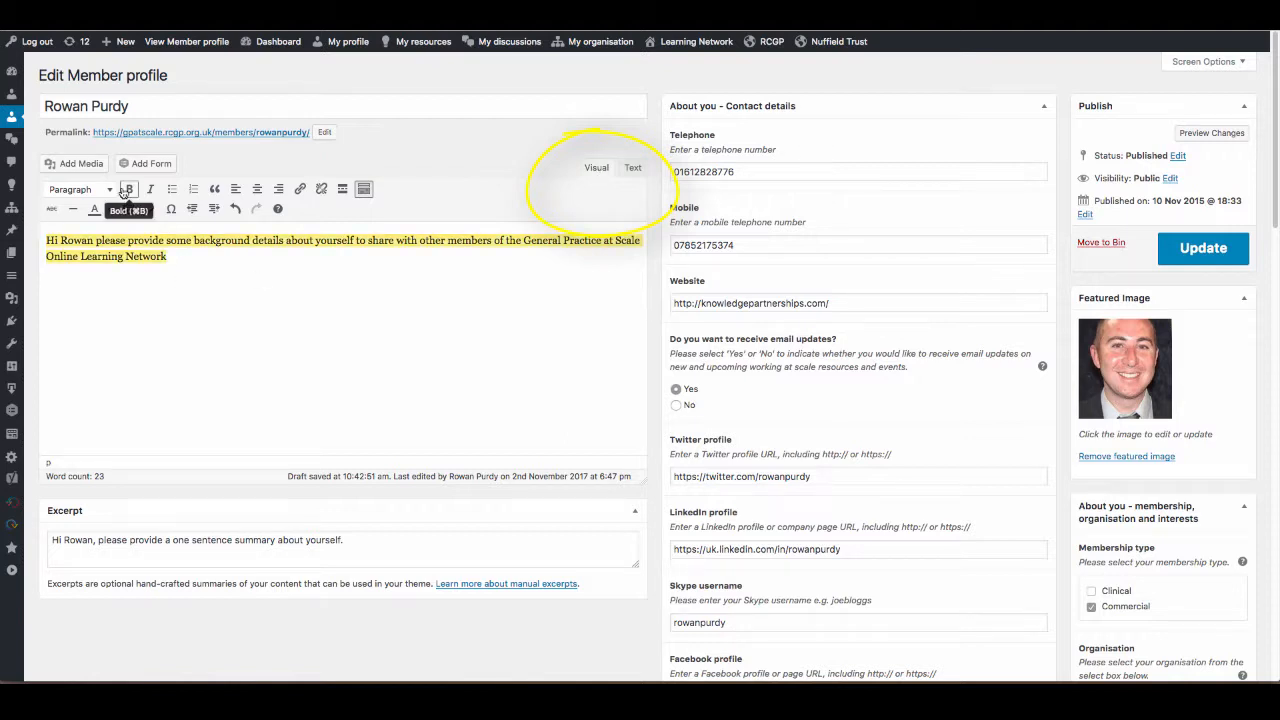
pyautogui.click(128, 189)
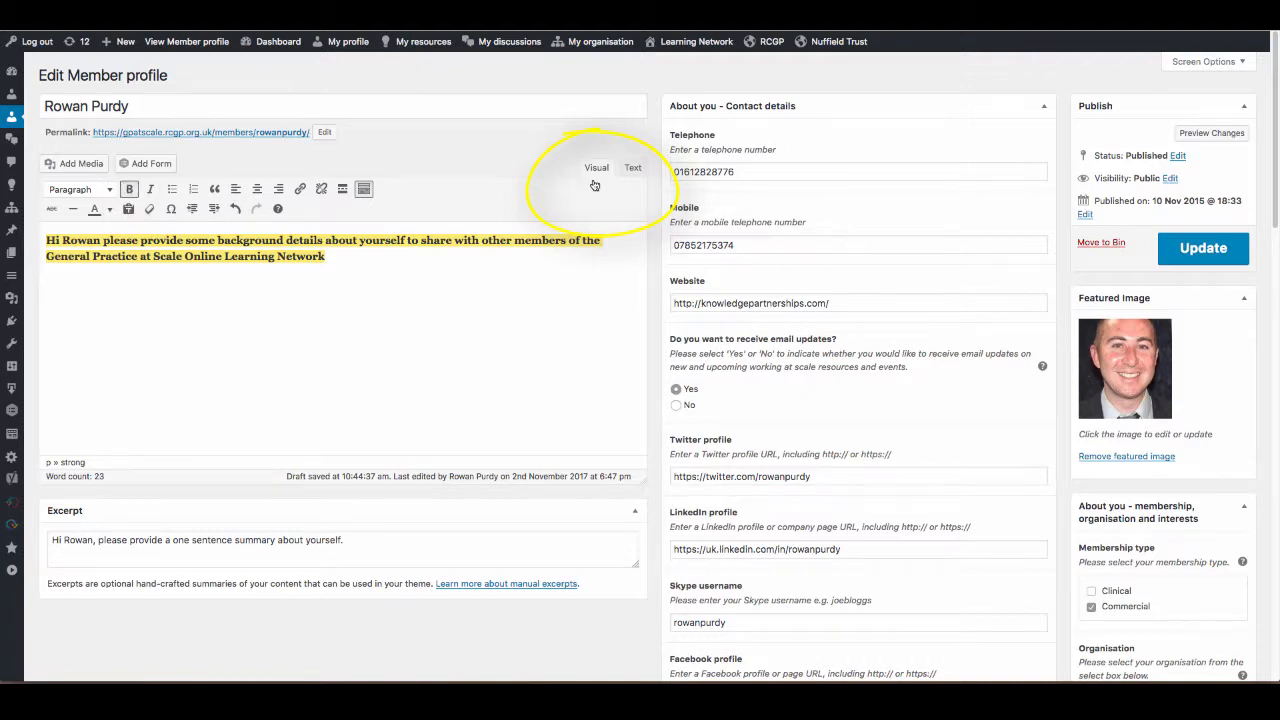
pyautogui.click(633, 169)
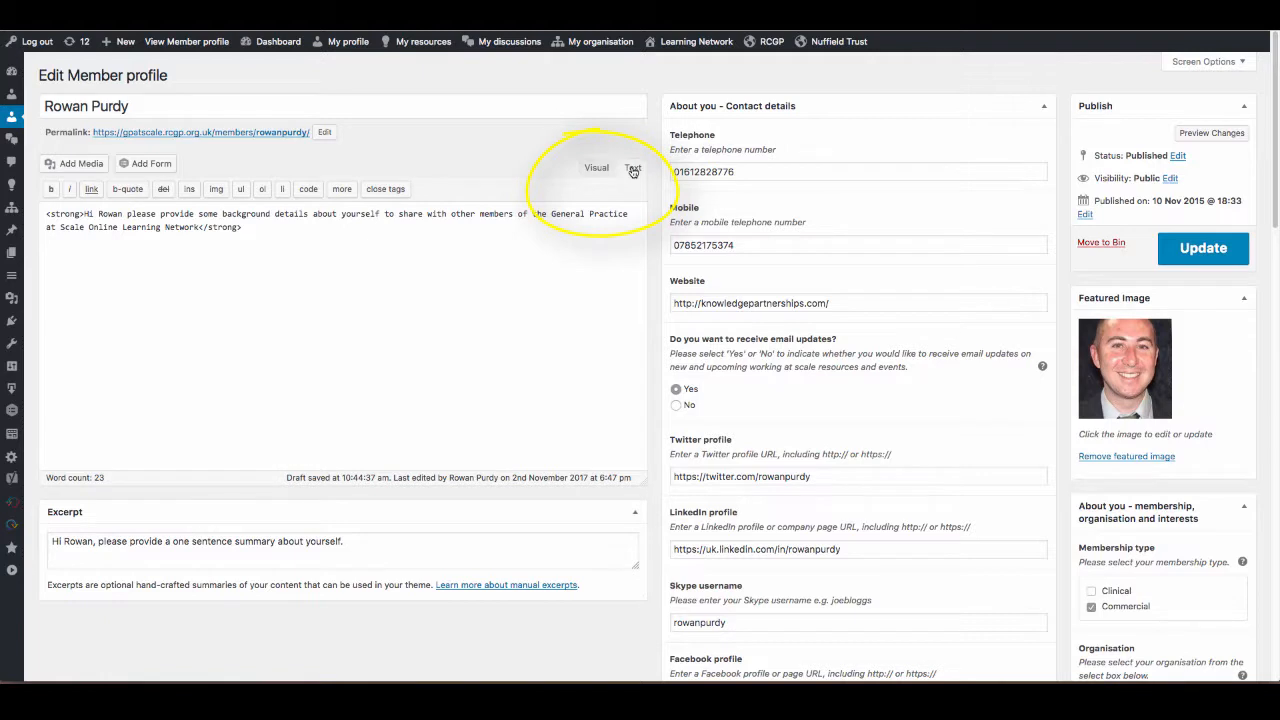
pyautogui.click(591, 167)
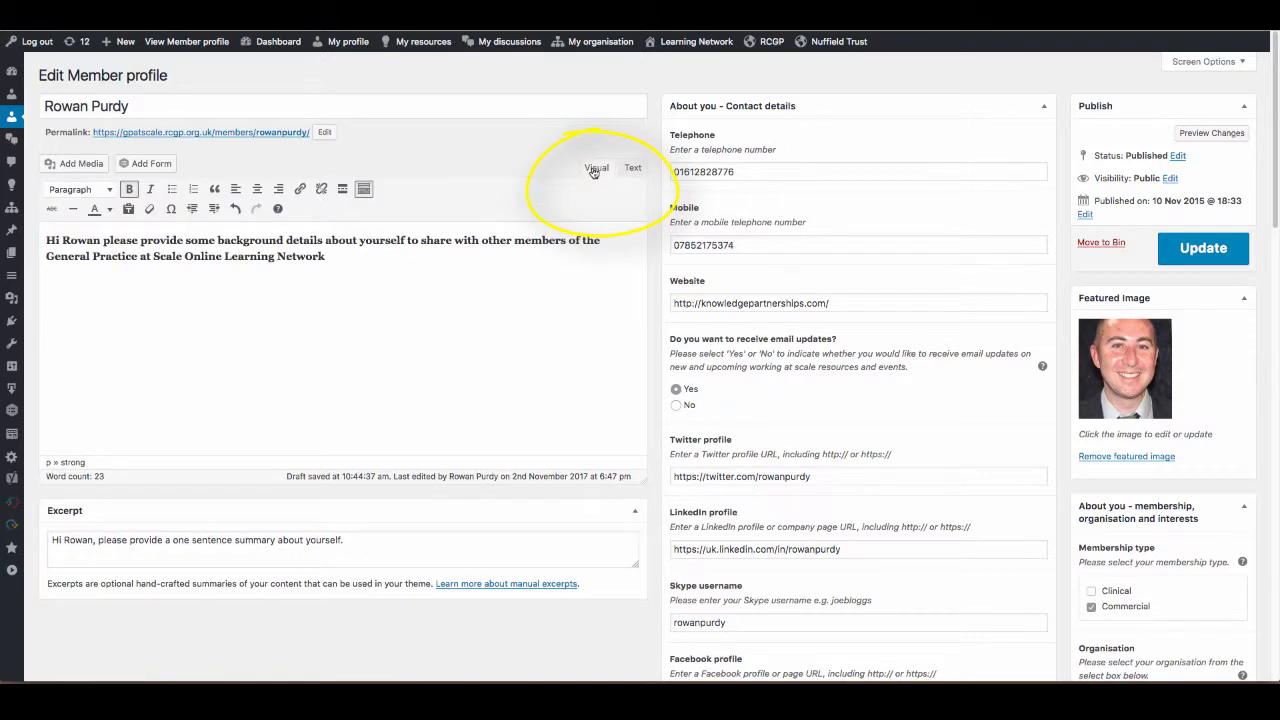
# Recheck the bold text's HTML markup, then remove the bold formatting in Visual mode.
pyautogui.moveTo(326, 257); pyautogui.dragTo(22, 230)
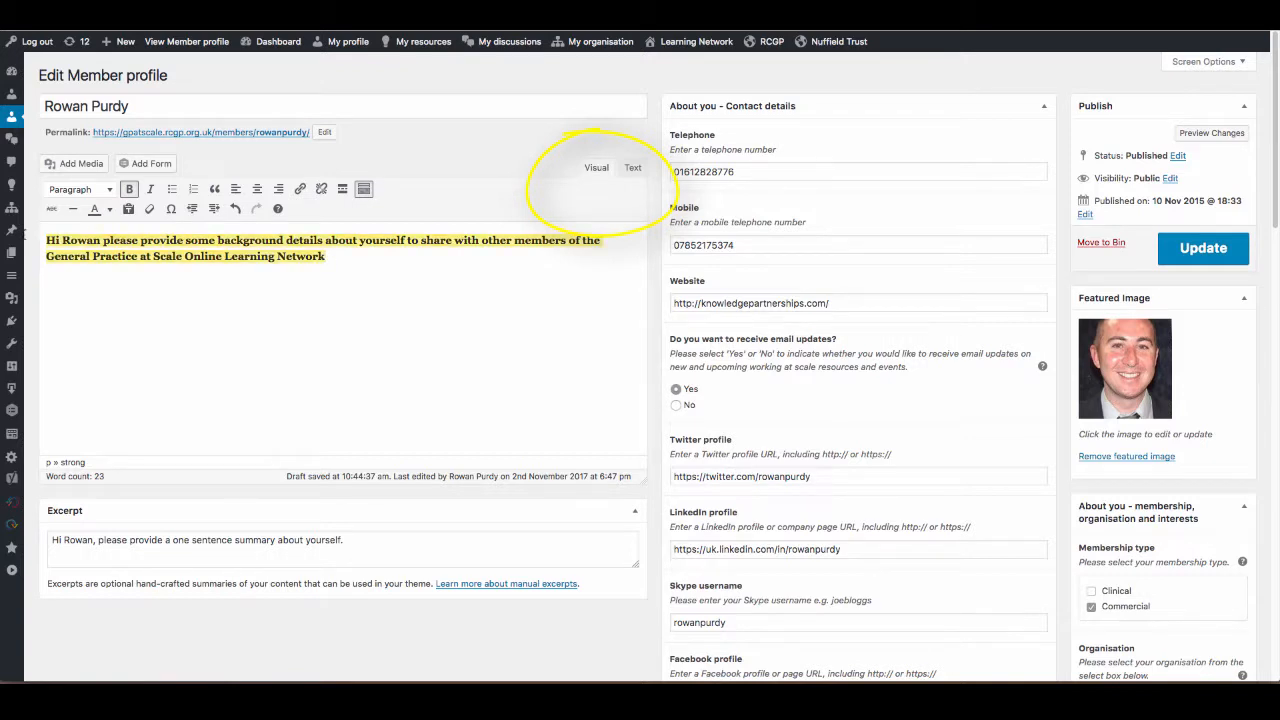
pyautogui.click(638, 172)
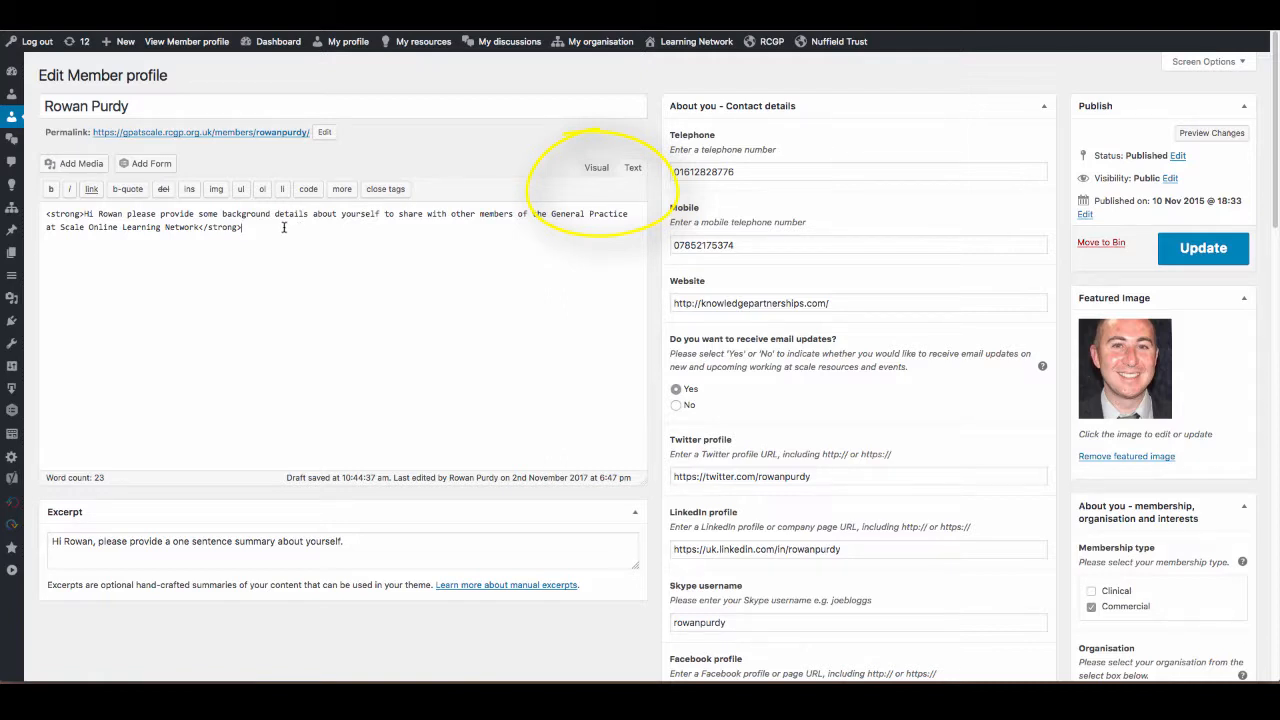
pyautogui.click(593, 170)
pyautogui.moveTo(365, 260); pyautogui.dragTo(120, 223)
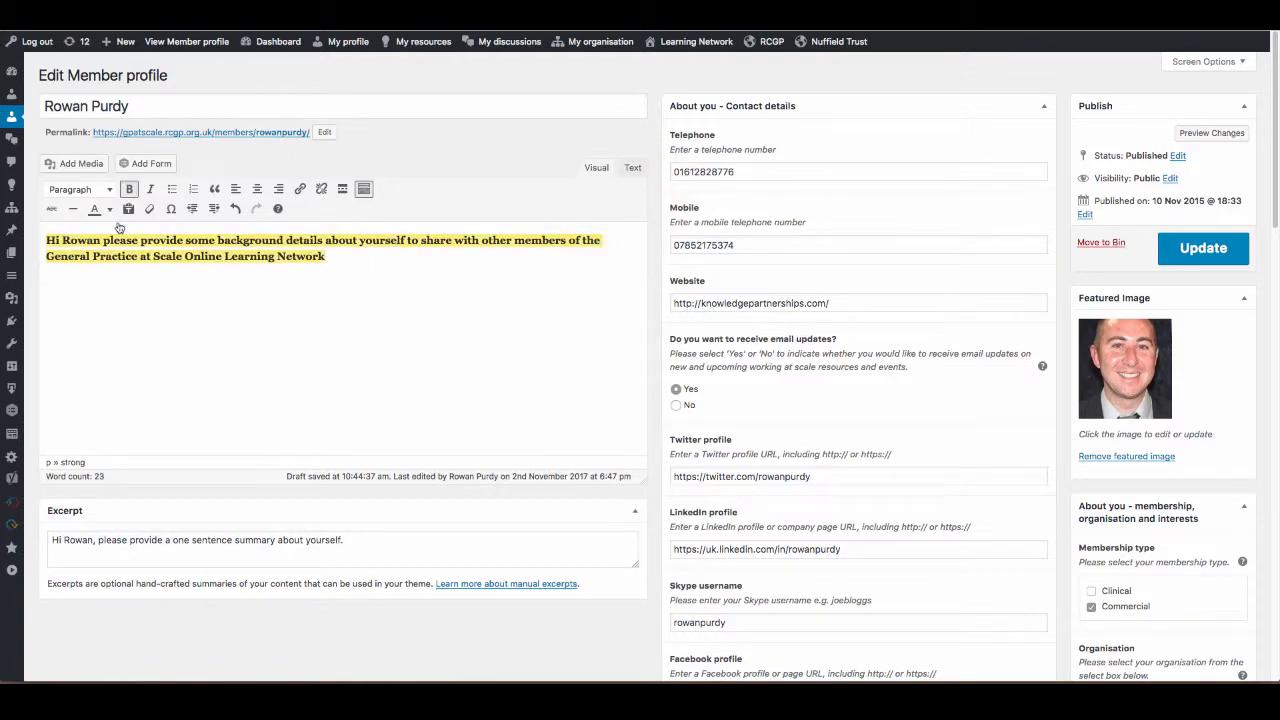
pyautogui.click(131, 191)
# Replace the placeholder background text with the copied TextEdit paragraphs in Text mode and show the result in Visual mode.
pyautogui.press('super+Tab')
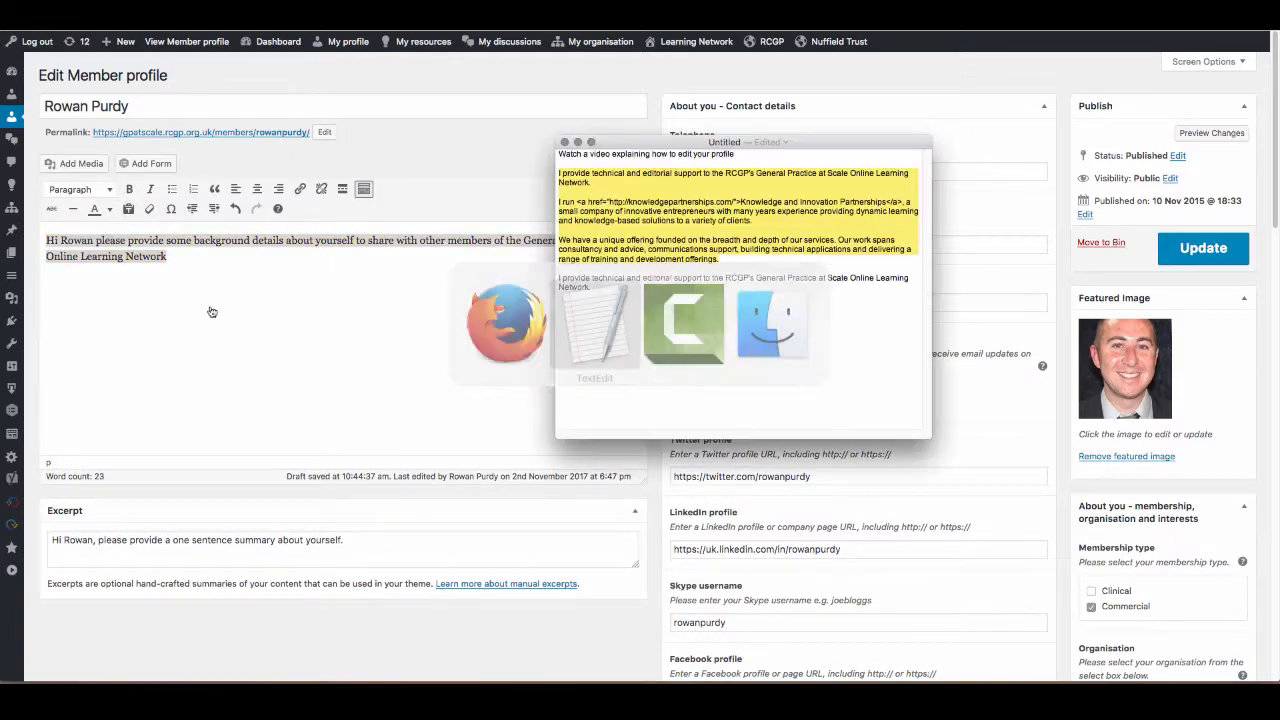
pyautogui.press('super+Tab')
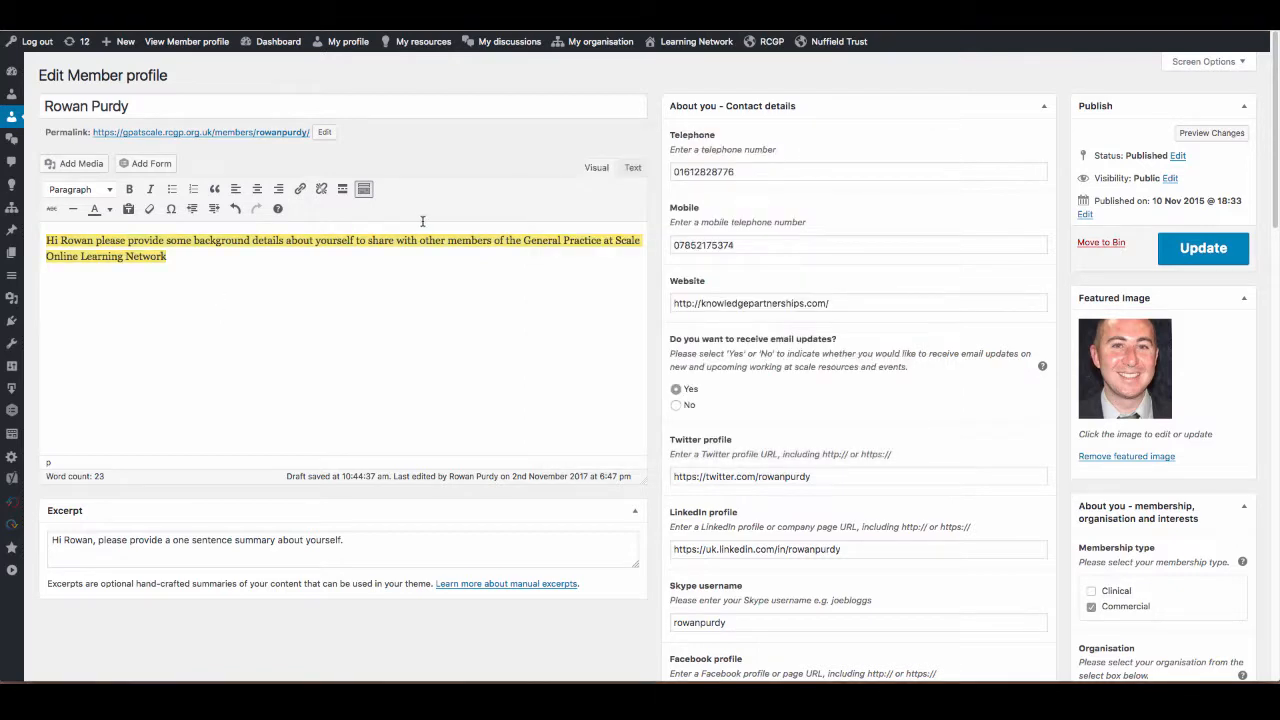
pyautogui.click(634, 168)
pyautogui.press('super+a')
pyautogui.write('I provide technical and editorial support to the RCGP\'s General Practice at Scale Online Learning Network.  I run <a href="http://knowledgepartnerships.com/">Knowledge and Innovation Partnerships</a>, a small company of innovative entrepreneurs with many years experience providing dynamic learning and knowledge-based solutions to a variety of clients.  We have a unique offering founded on the breadth and depth of our services. Our work spans consultancy and advice, communications support, building technical applications and delivering a range of training and development offerings.')
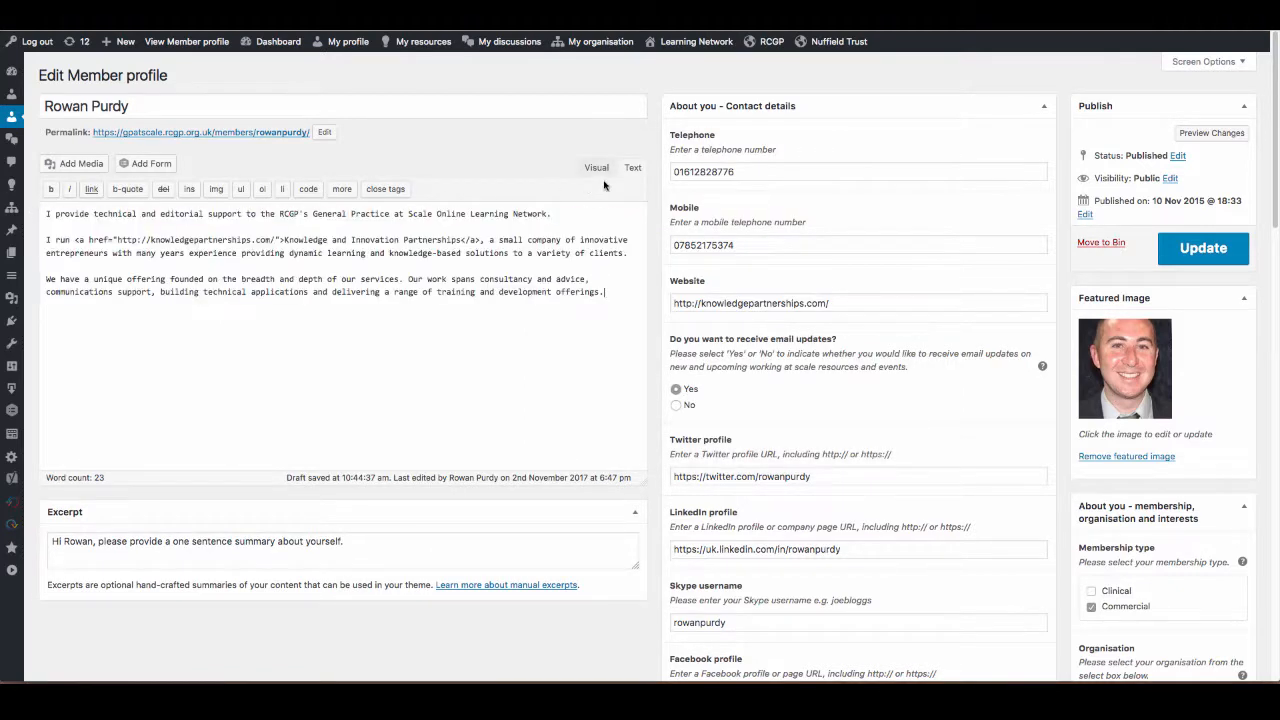
pyautogui.click(596, 168)
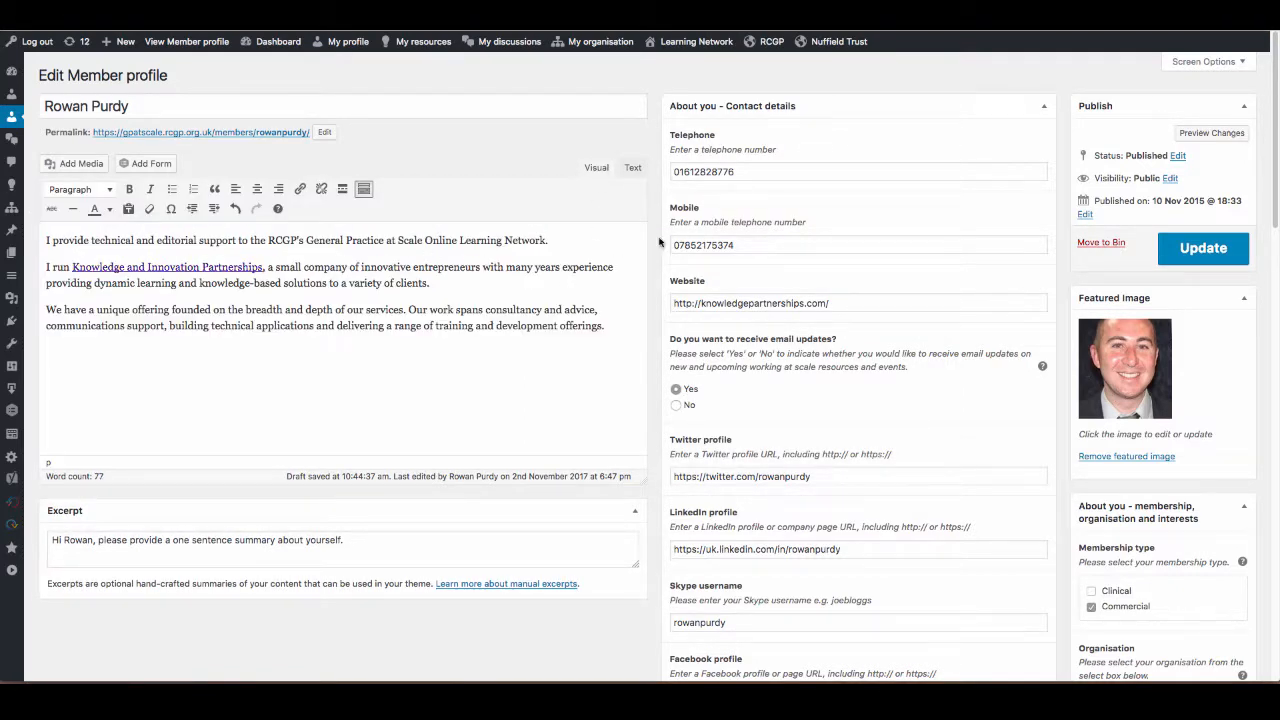
# Replace the excerpt with the background's first sentence, "I provide technical and editorial support to the RCGP's General Practice at Scale Online Learning Network.".
pyautogui.moveTo(582, 240); pyautogui.dragTo(42, 240)
pyautogui.press('super+c')
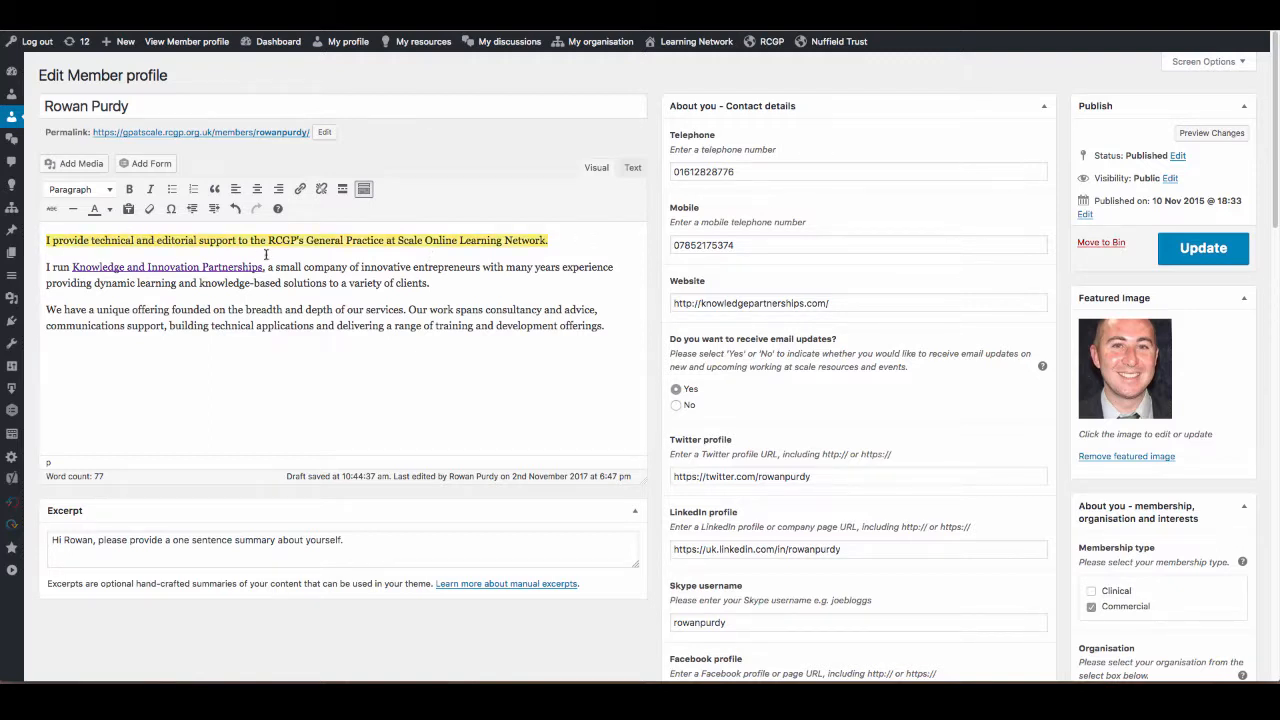
pyautogui.click(268, 349)
pyautogui.click(137, 536)
pyautogui.press('super+a')
pyautogui.press('super+v')
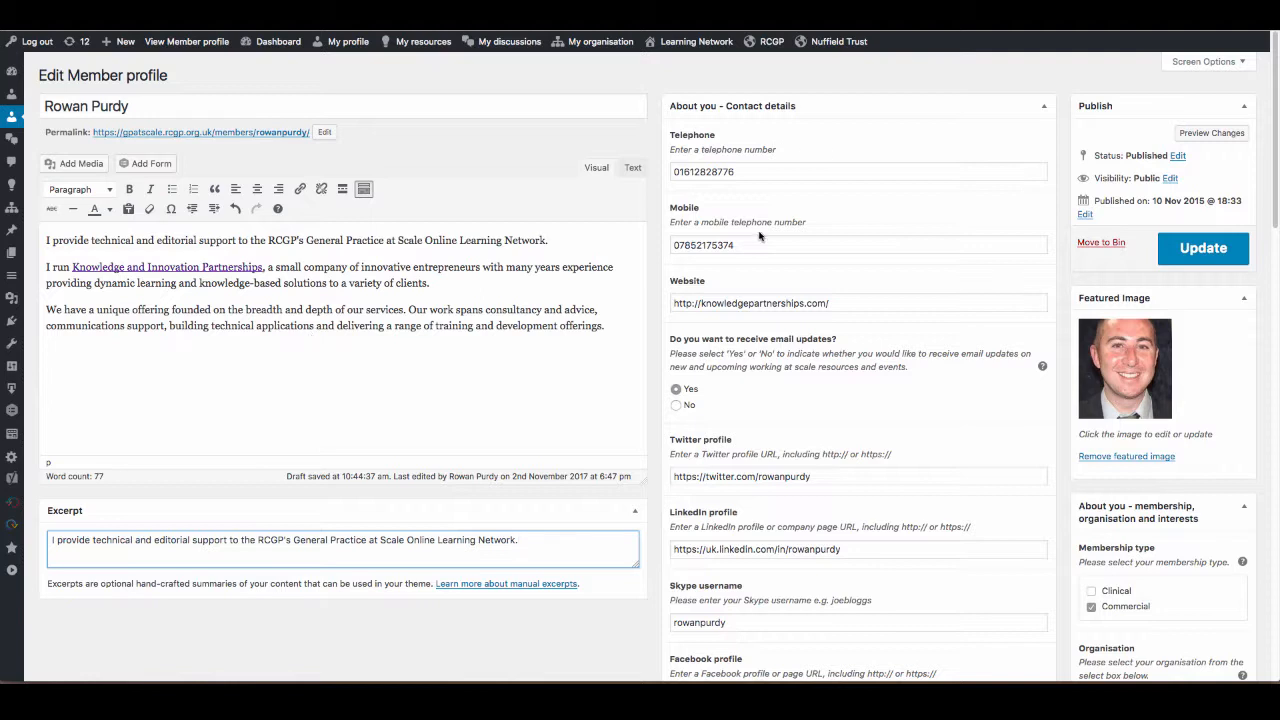
# Review the profile's contact details fields, from the telephone number down through the social media profiles to the address.
pyautogui.click(762, 172)
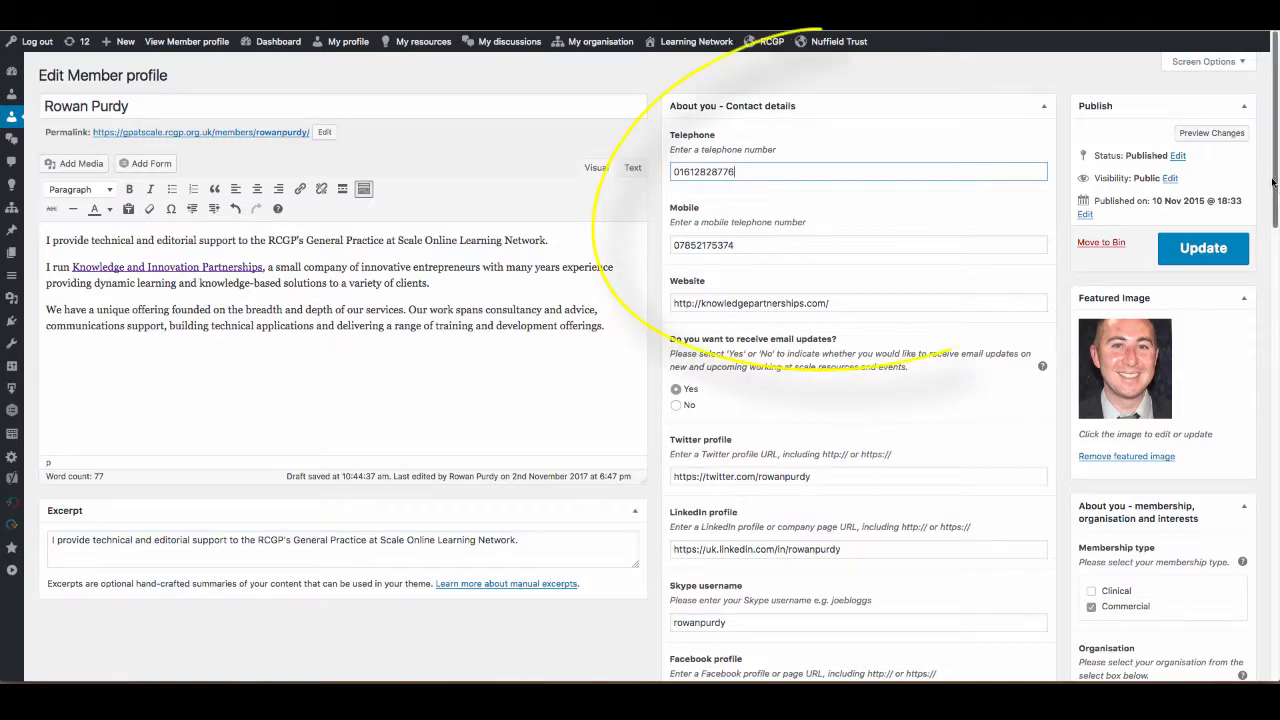
pyautogui.moveTo(1275, 183); pyautogui.dragTo(1274, 224)
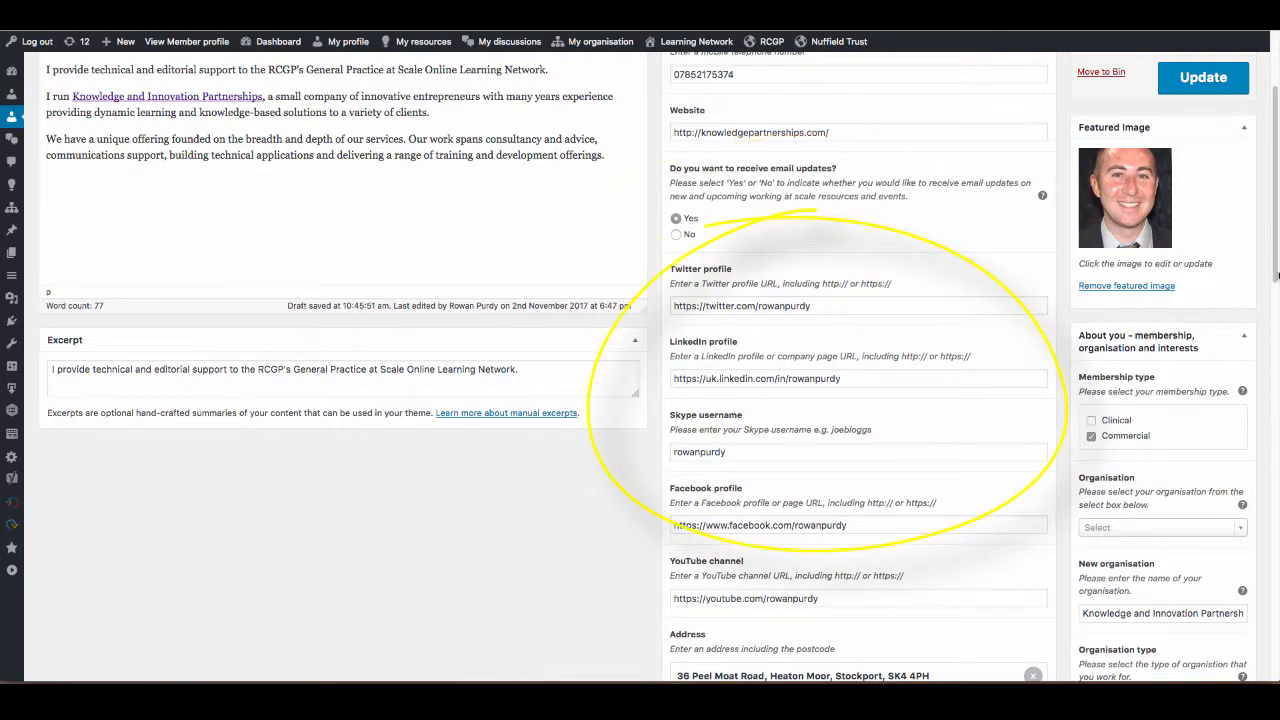
pyautogui.moveTo(1274, 275); pyautogui.dragTo(1262, 301)
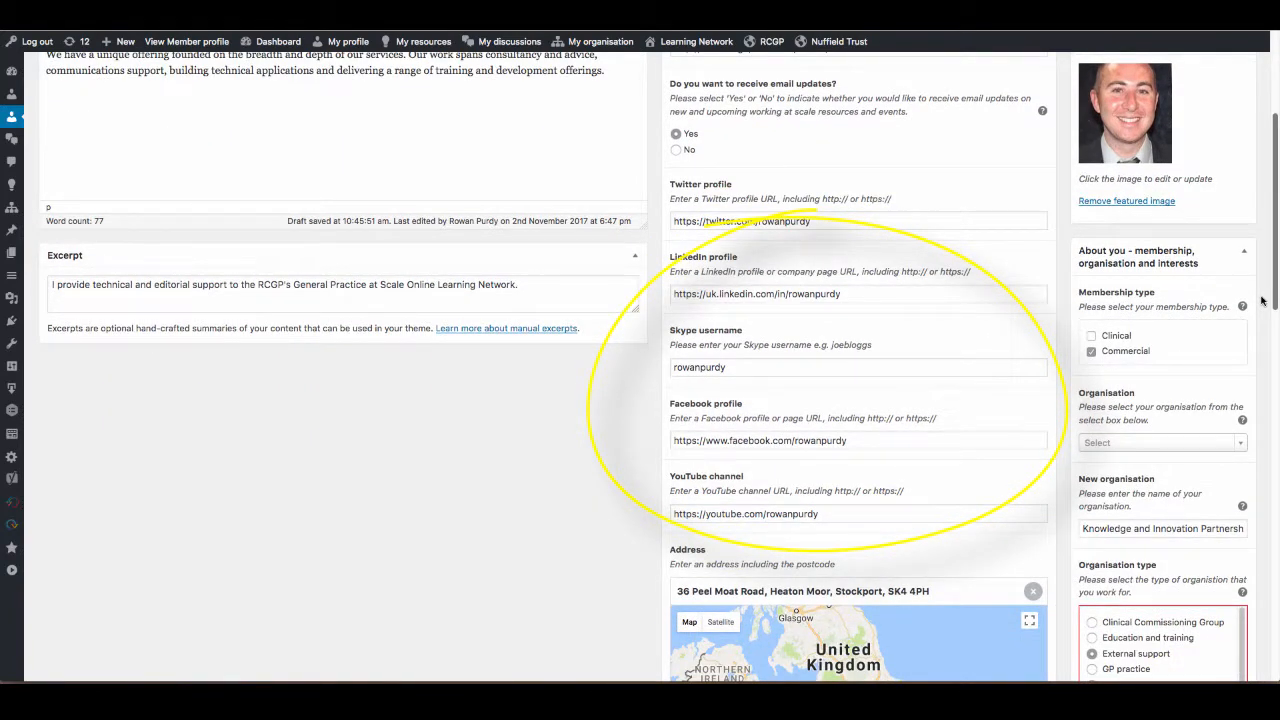
pyautogui.scroll(5, 1262, 301)
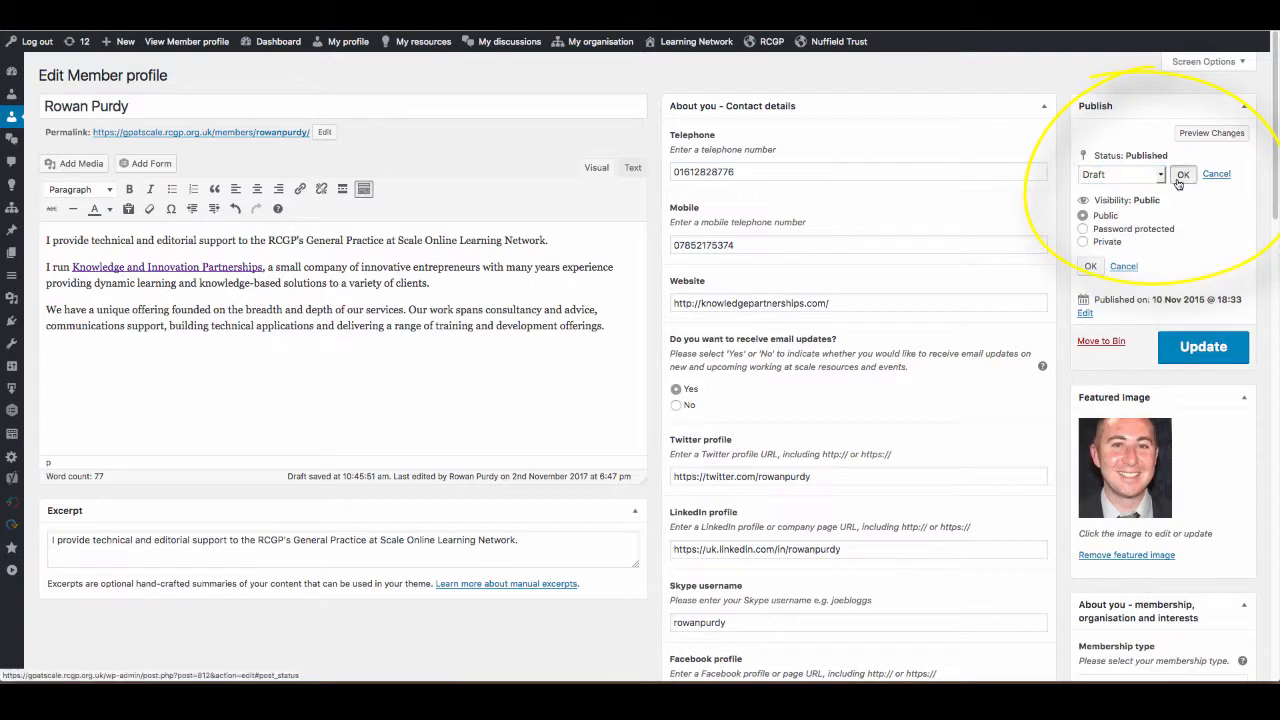
# Save the member profile with Draft status and public visibility, and publish it again.
pyautogui.click(1178, 179)
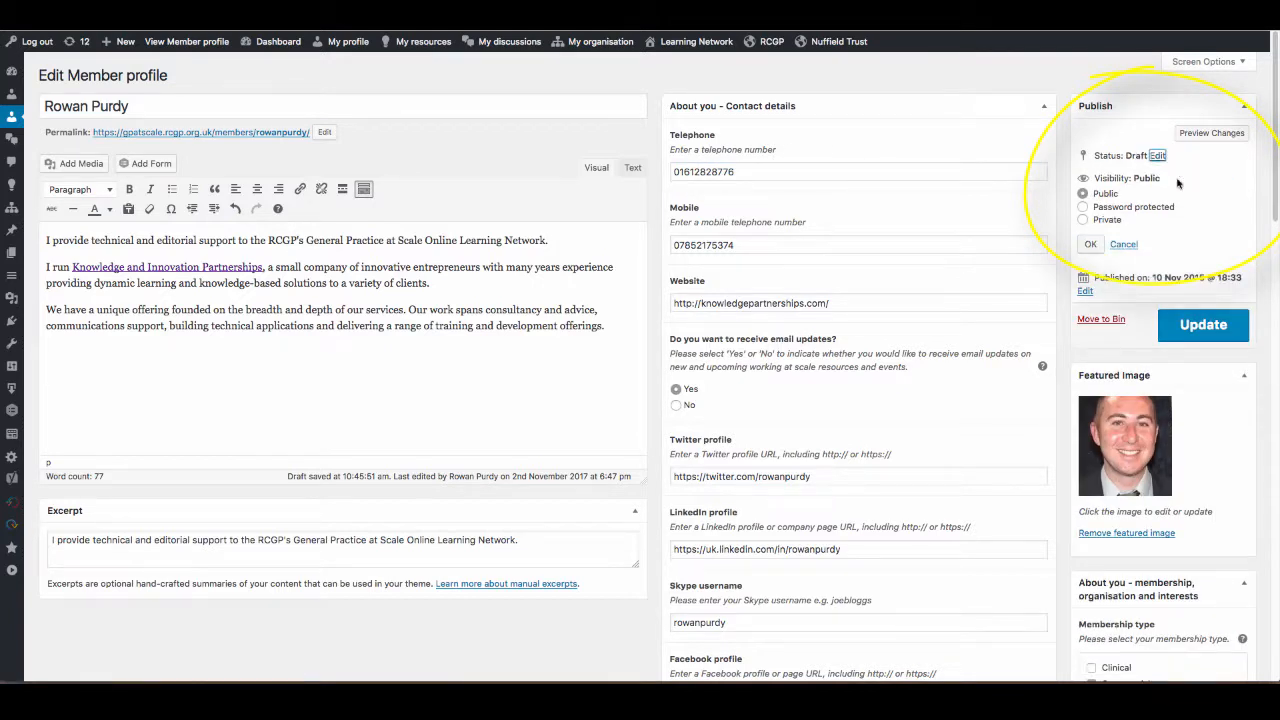
pyautogui.click(1185, 332)
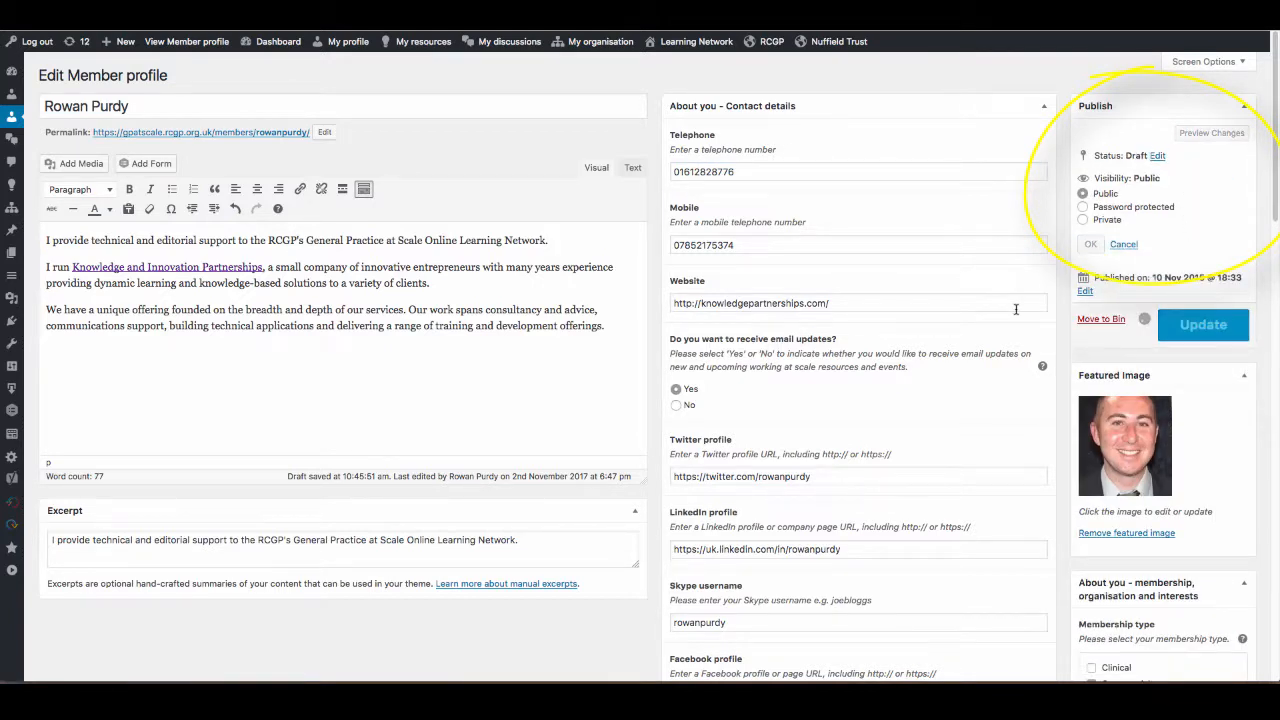
pyautogui.click(1194, 328)
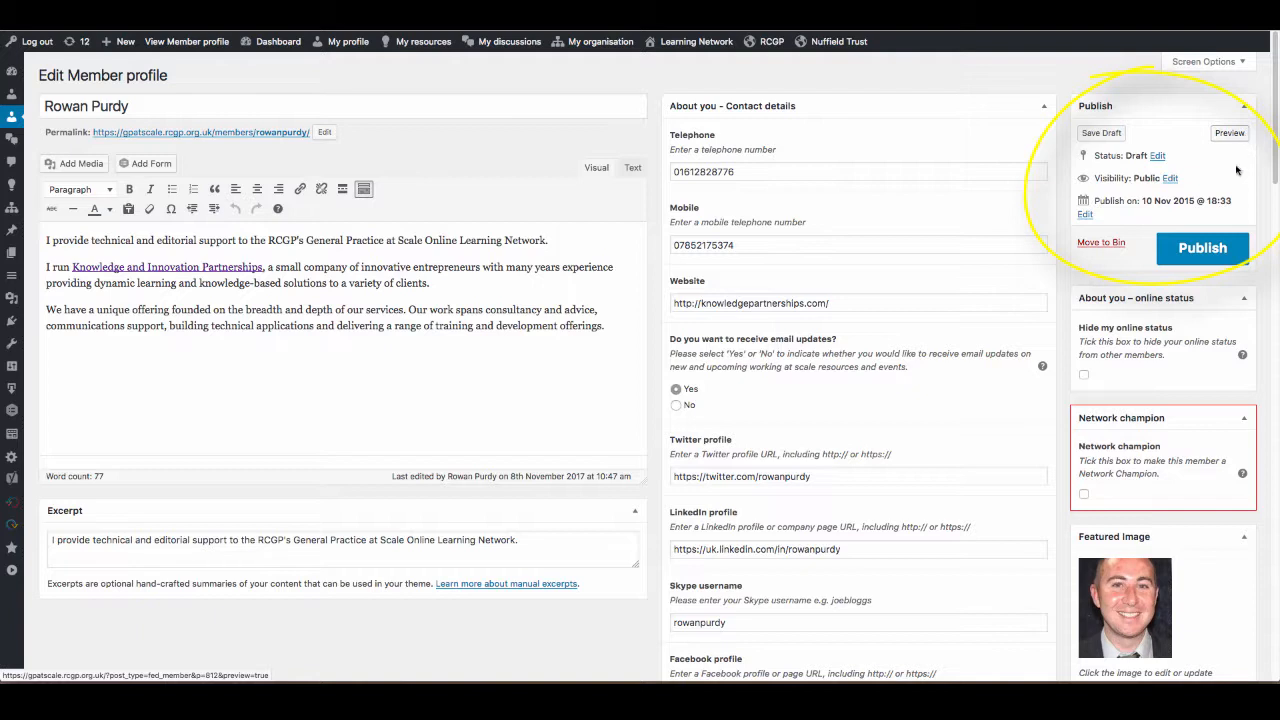
pyautogui.click(1208, 253)
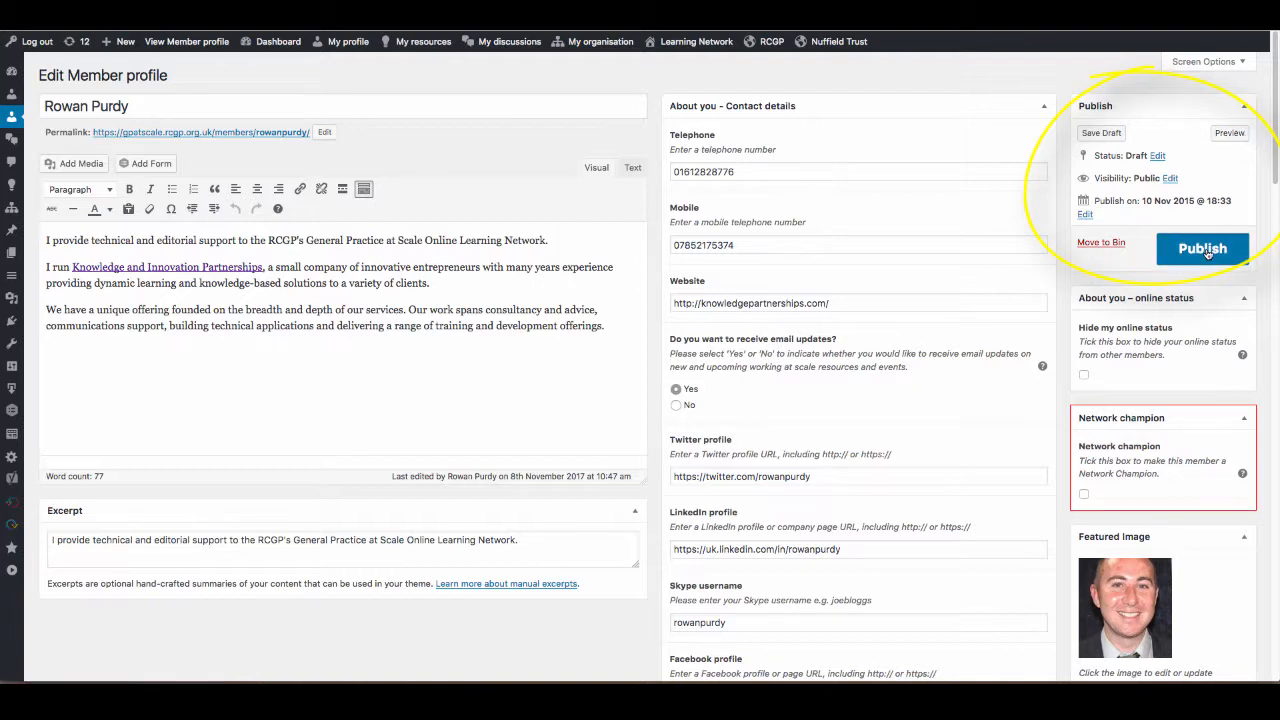
pyautogui.click(1203, 63)
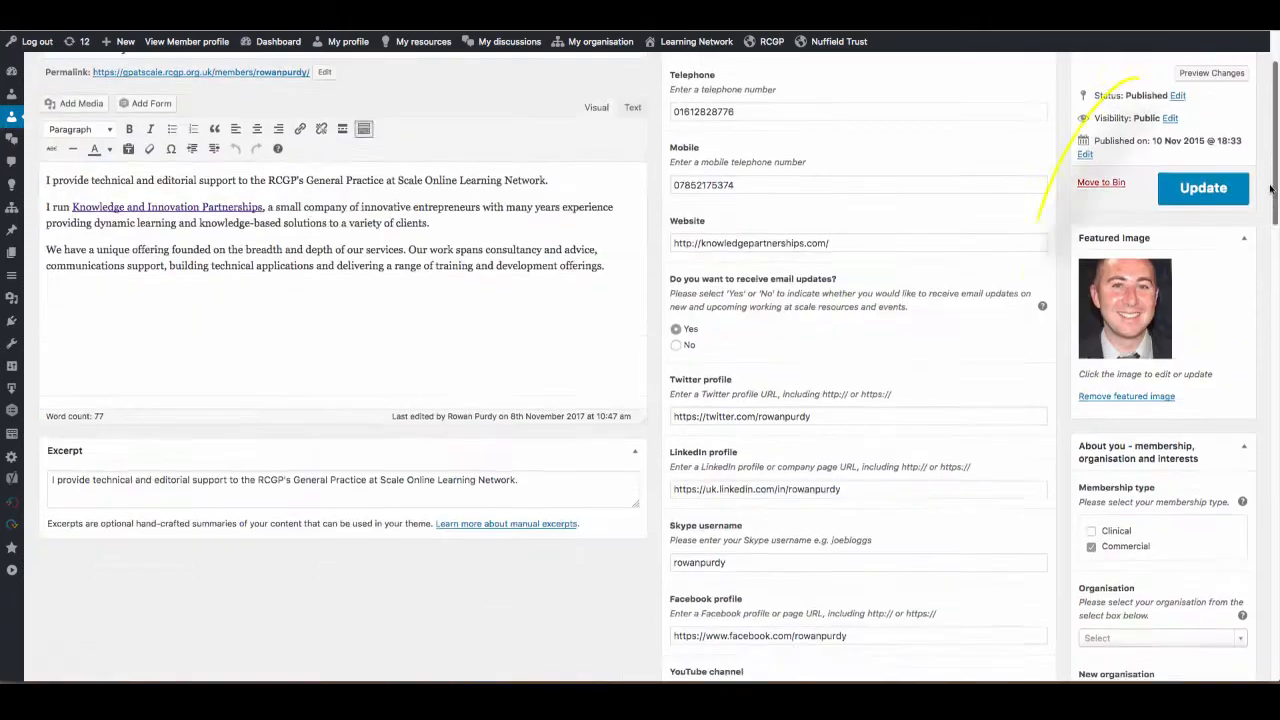
# Examine the featured image, membership type, organisation, authorised lead, job role and work location fields of the profile.
pyautogui.moveTo(1271, 190); pyautogui.dragTo(1265, 217)
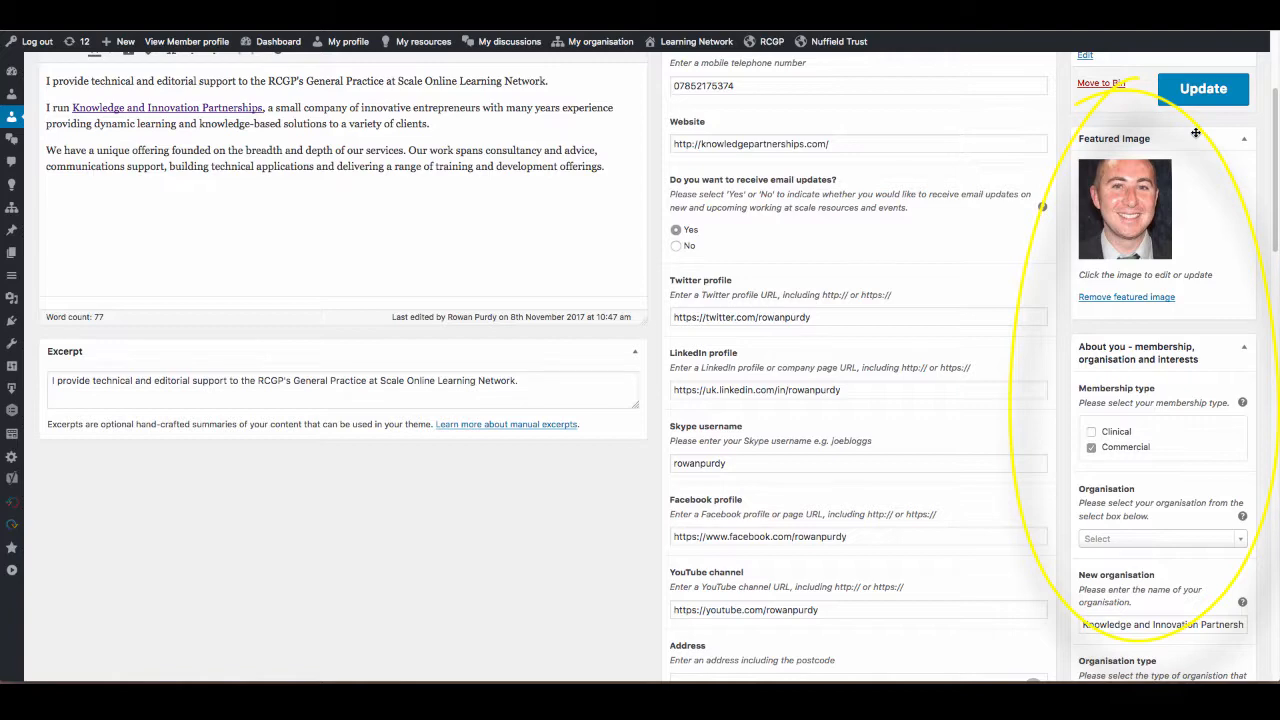
pyautogui.moveTo(1272, 168); pyautogui.dragTo(1265, 226)
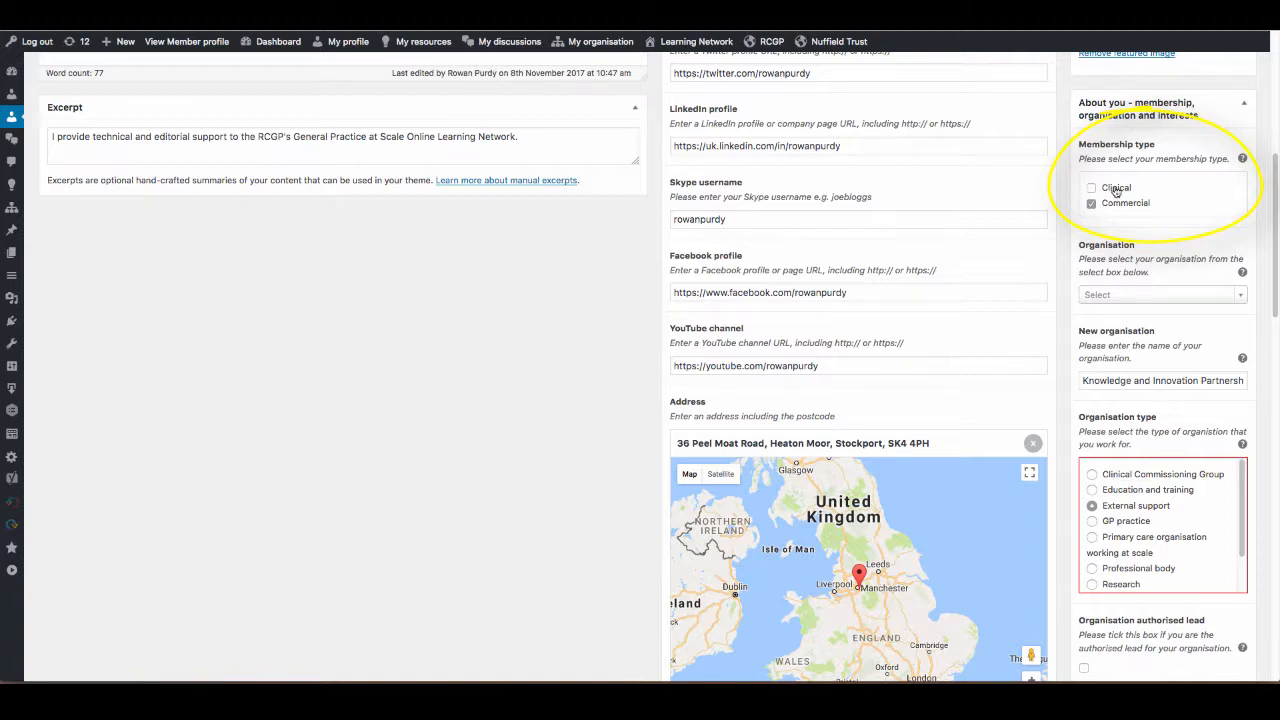
pyautogui.scroll(3, 1275, 213)
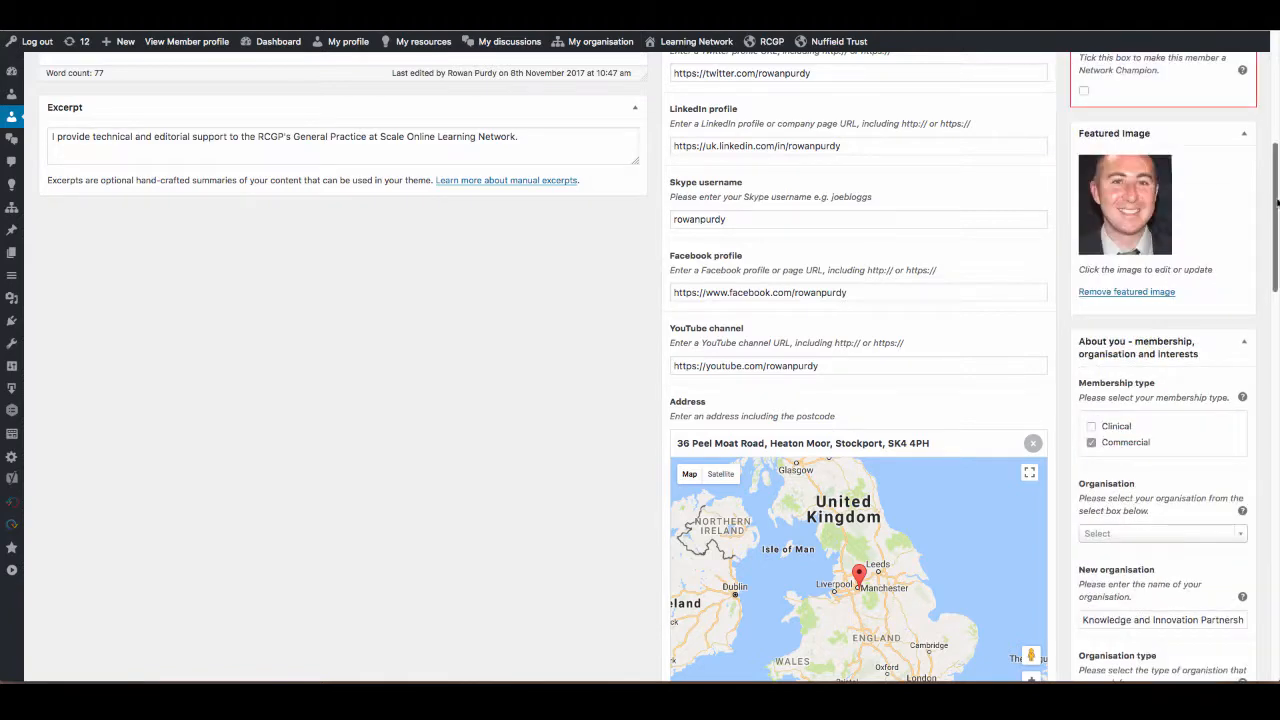
pyautogui.moveTo(1275, 213); pyautogui.dragTo(1273, 265)
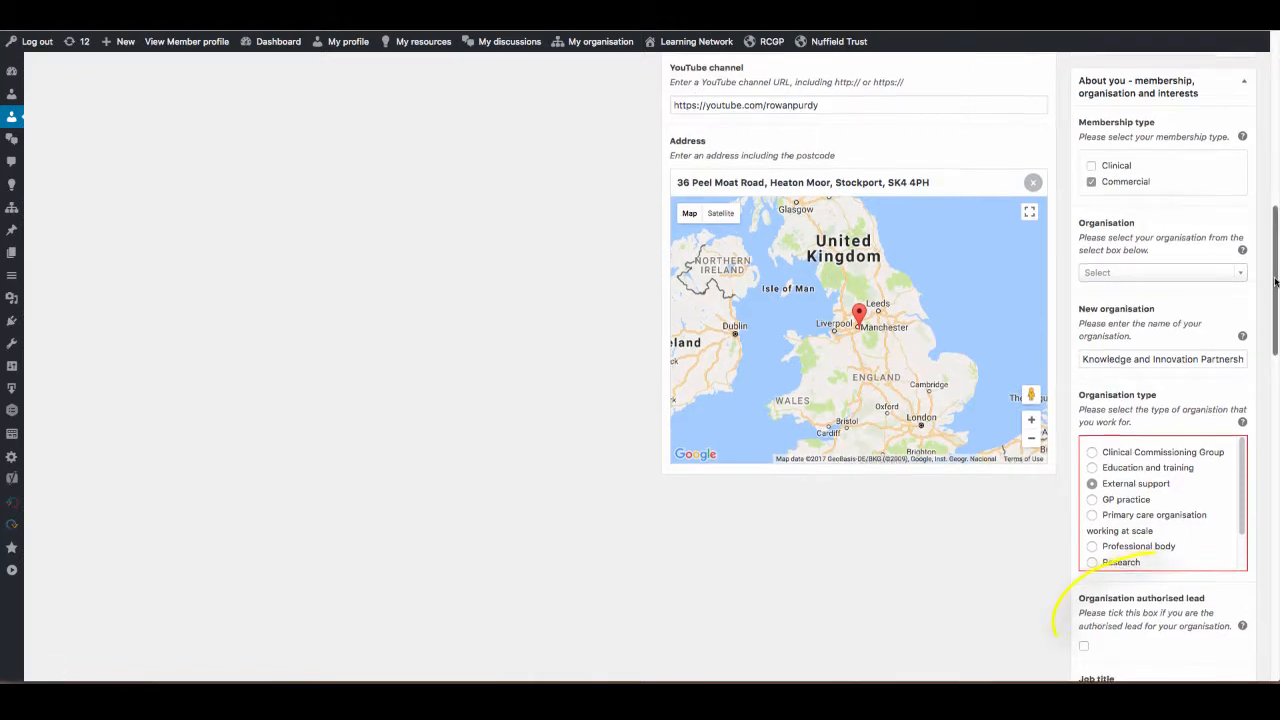
pyautogui.moveTo(1275, 280); pyautogui.dragTo(1275, 283)
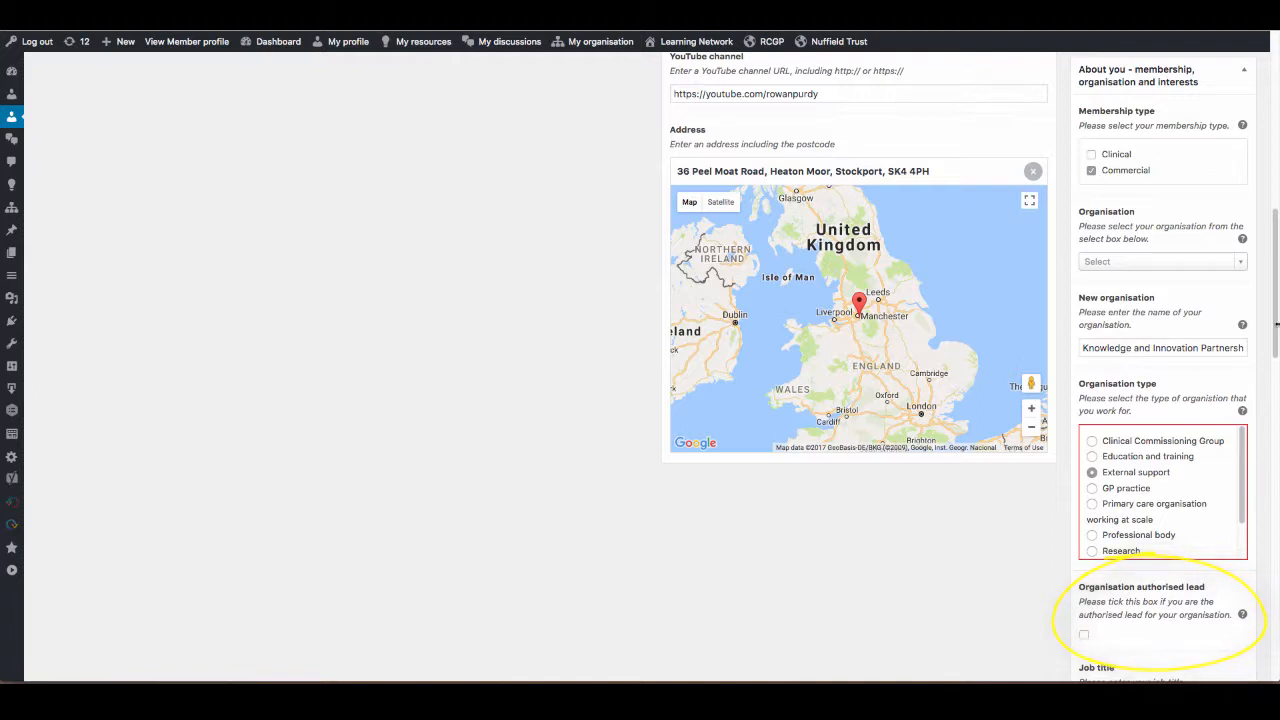
pyautogui.moveTo(1275, 325); pyautogui.dragTo(1275, 376)
pyautogui.moveTo(1241, 299); pyautogui.dragTo(1265, 437)
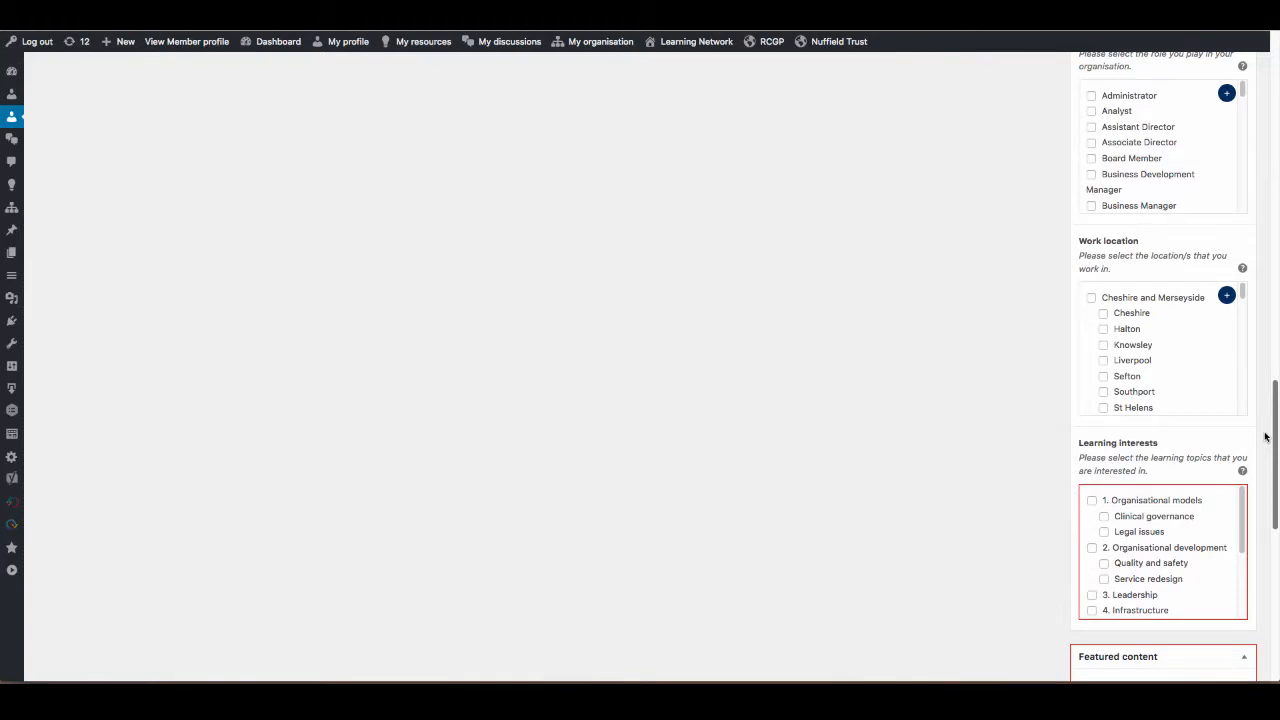
# Select the learning interests Organisational models, Clinical governance, Legal issues, Organisational development, Quality and safety, Service redesign and Leadership.
pyautogui.moveTo(1265, 437); pyautogui.dragTo(1263, 466)
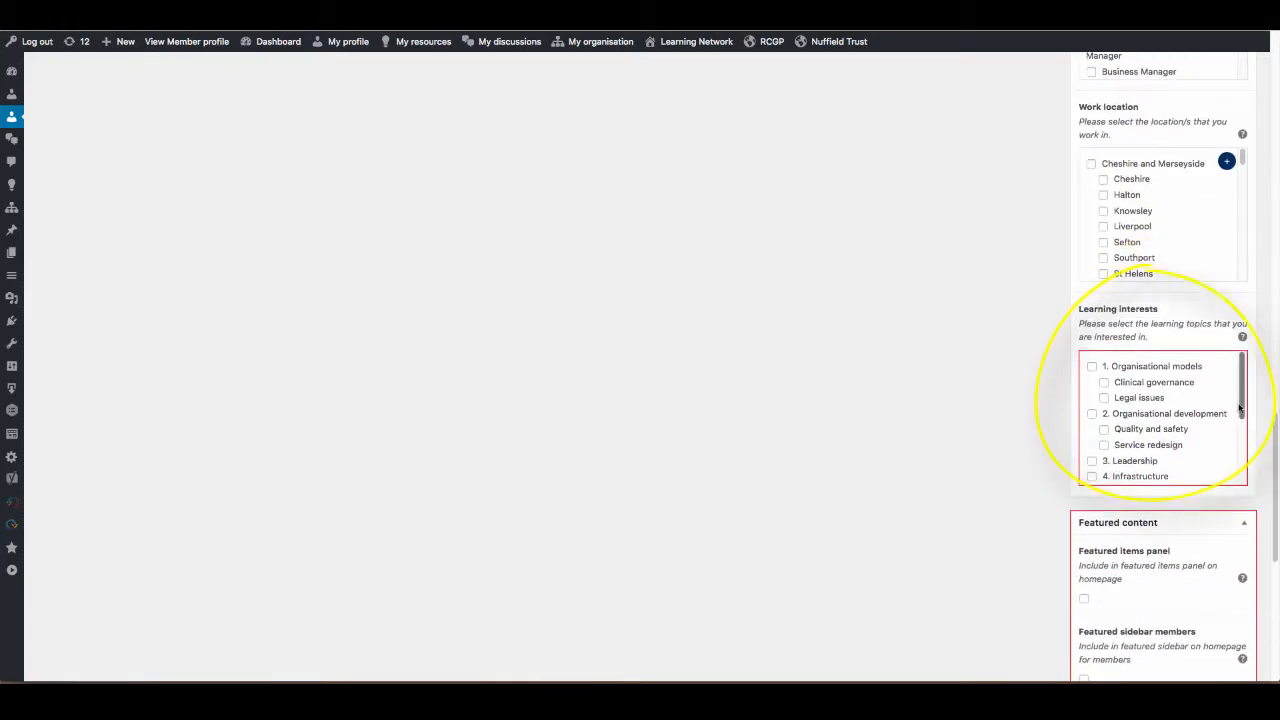
pyautogui.moveTo(1242, 412)
pyautogui.mouseDown()
pyautogui.moveTo(1242, 460)
pyautogui.moveTo(1242, 405)
pyautogui.mouseUp()
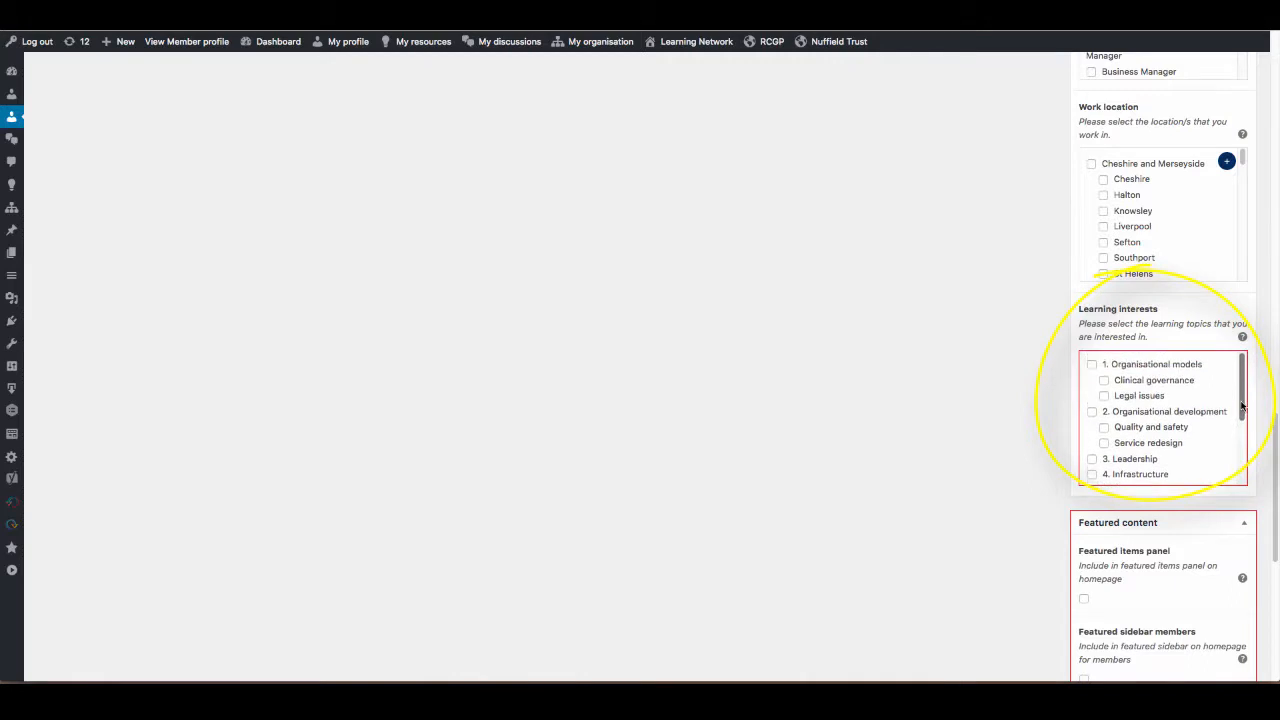
pyautogui.click(1092, 366)
pyautogui.click(1104, 380)
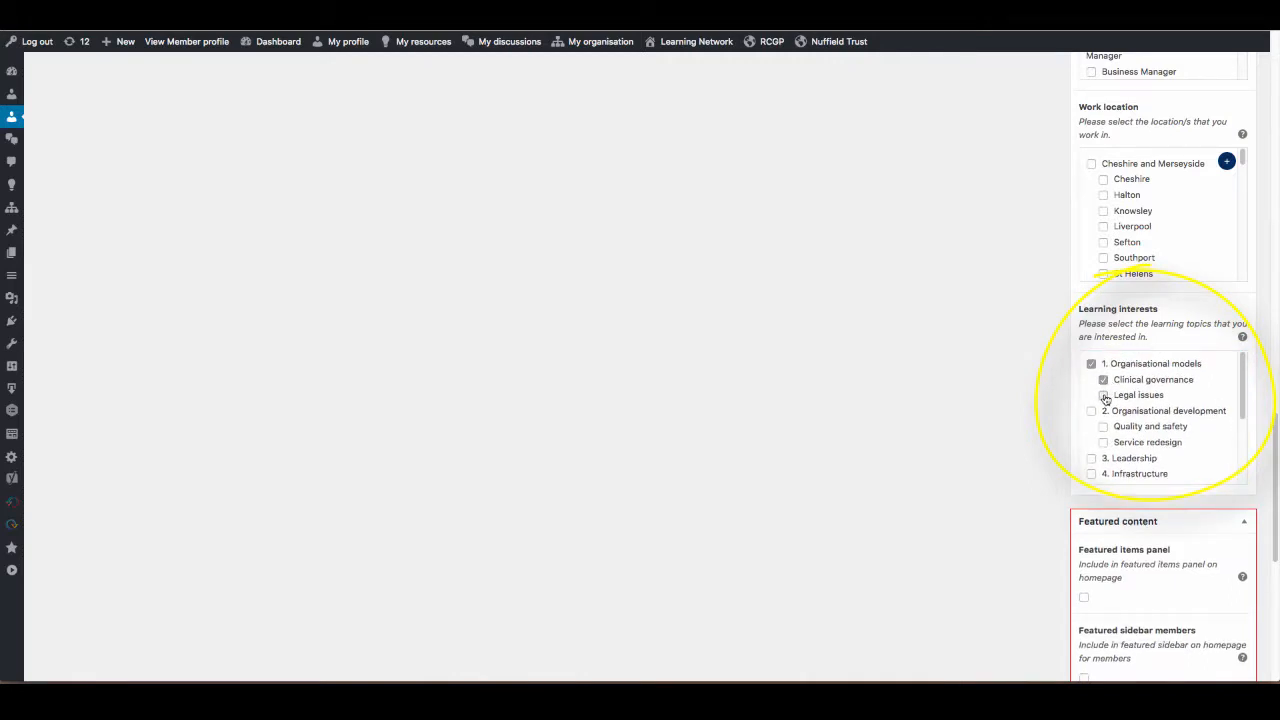
pyautogui.click(1104, 395)
pyautogui.click(1091, 411)
pyautogui.click(1104, 426)
pyautogui.click(1104, 442)
pyautogui.click(1130, 458)
pyautogui.moveTo(1243, 400)
pyautogui.mouseDown()
pyautogui.moveTo(1242, 470)
pyautogui.moveTo(1243, 383)
pyautogui.mouseUp()
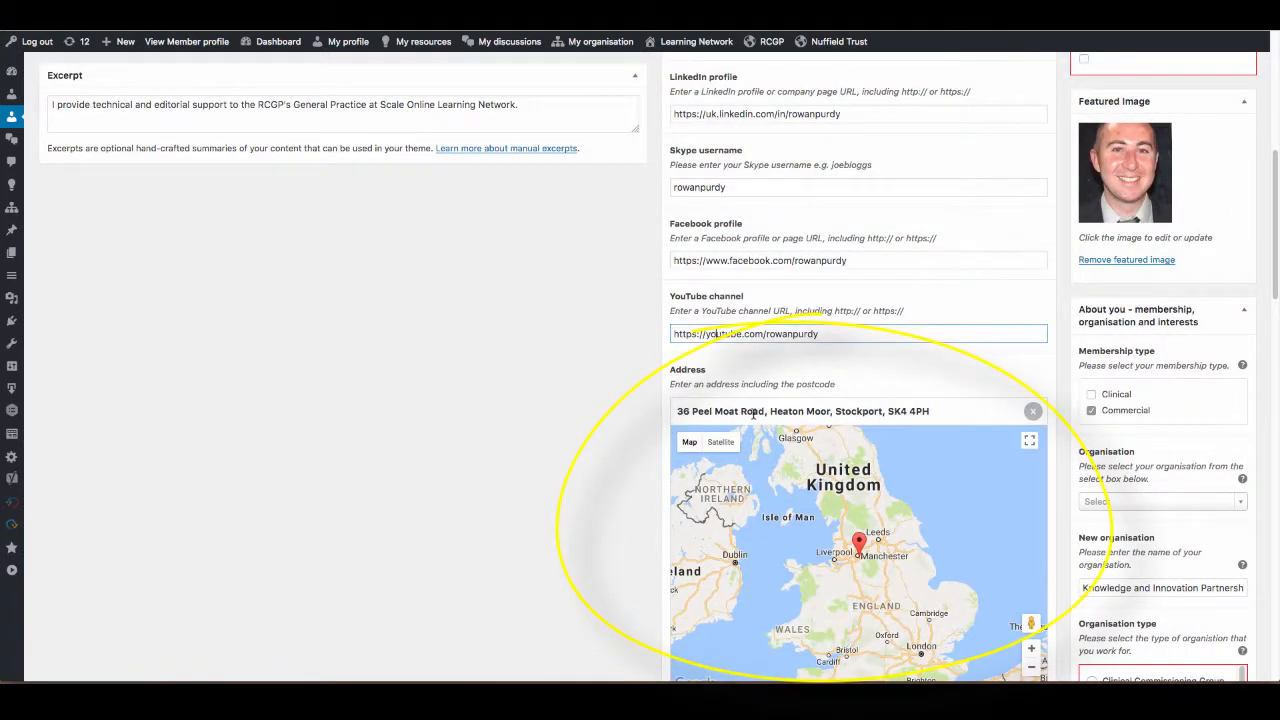
# Clear the address, paste the full postal address with its postcode, and locate it on the map.
pyautogui.moveTo(945, 411); pyautogui.dragTo(560, 413)
pyautogui.hotkey('ctrl', 'c')
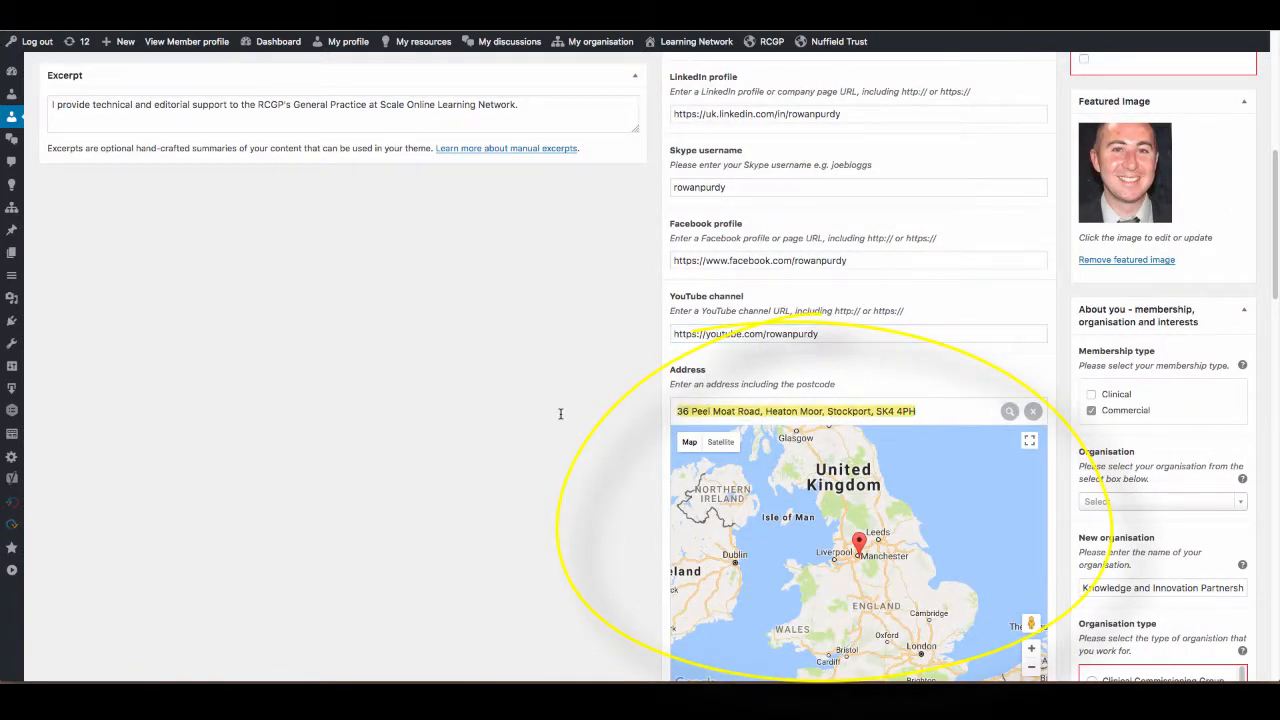
pyautogui.press('BackSpace')
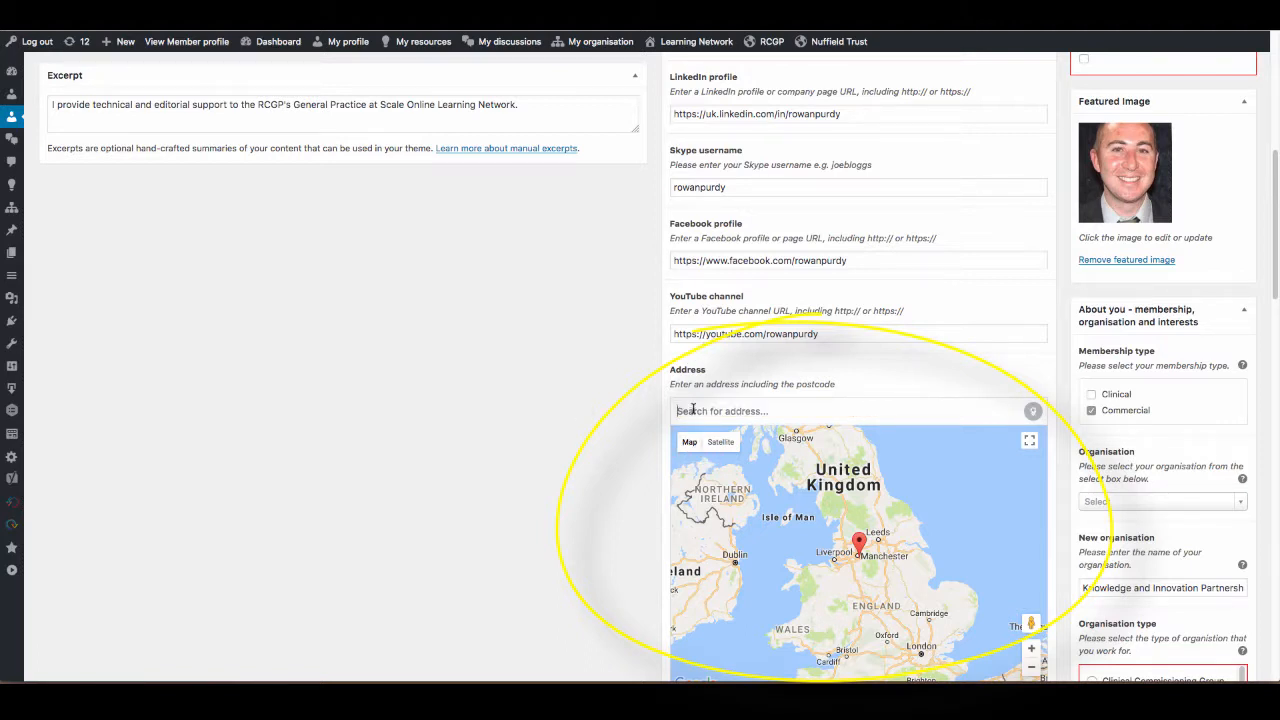
pyautogui.hotkey('ctrl', 'v')
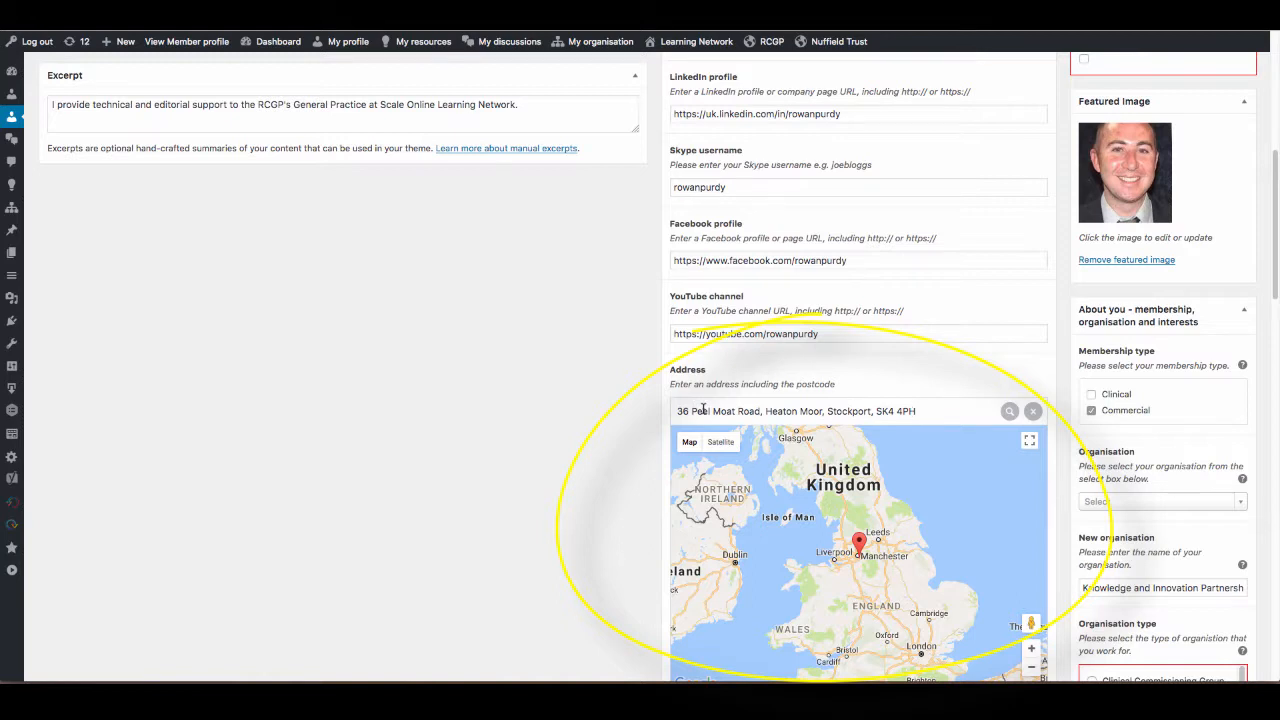
pyautogui.press('Return')
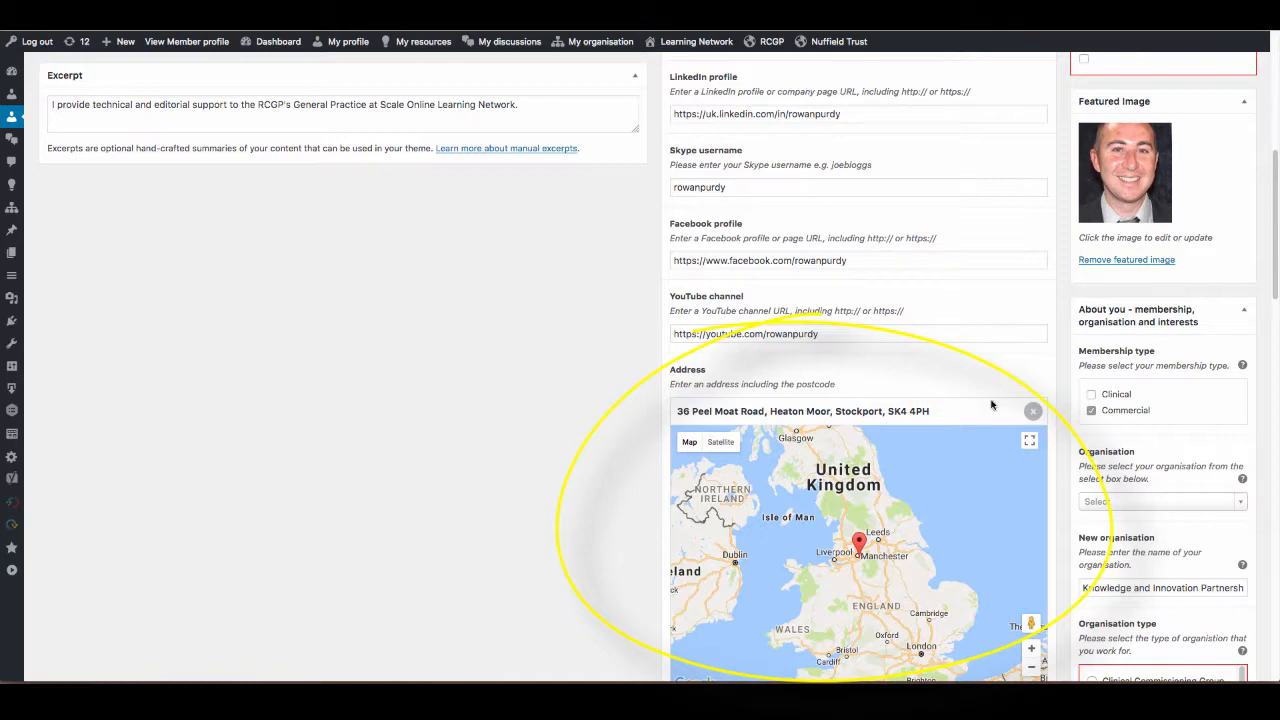
pyautogui.scroll(-1, 1270, 290)
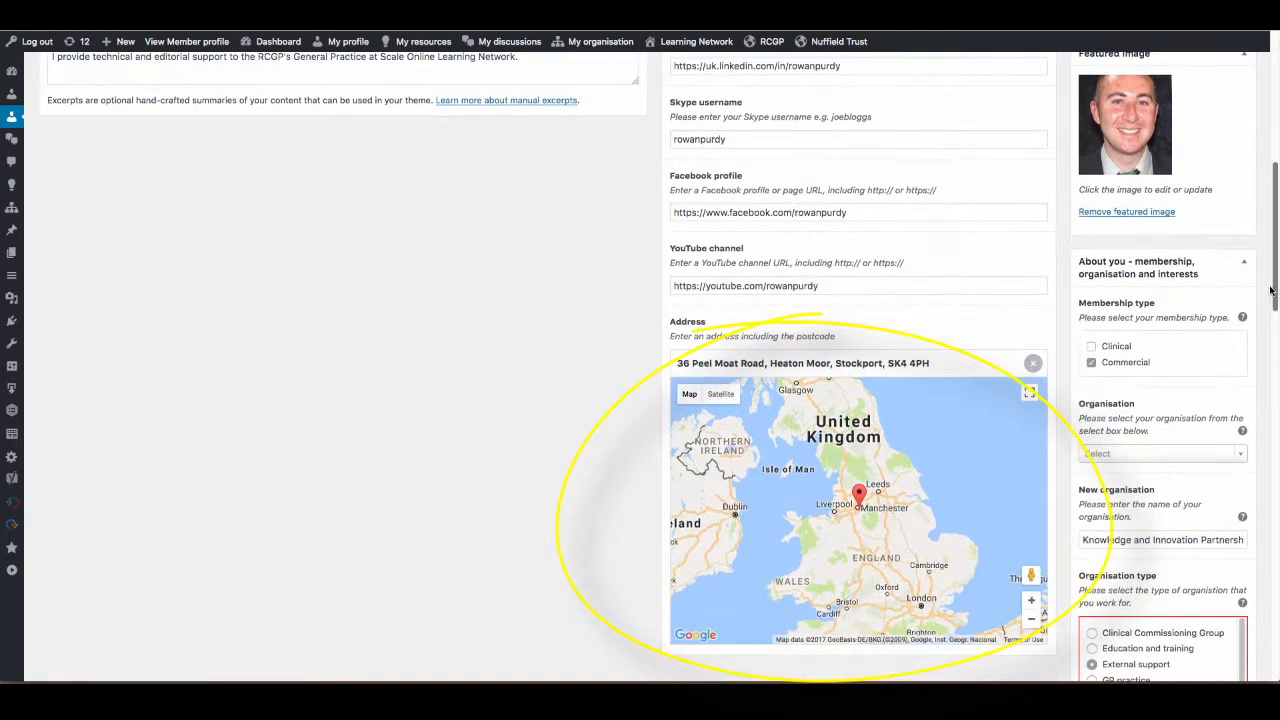
pyautogui.scroll(-1, 1270, 290)
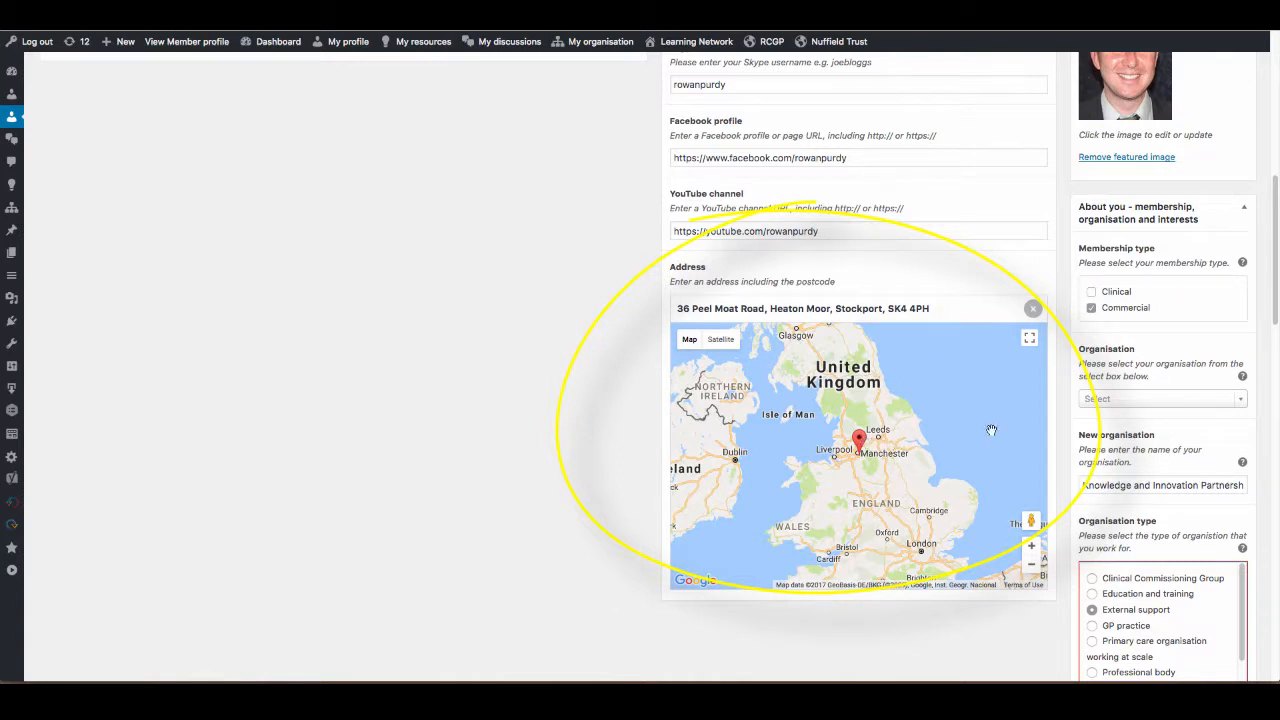
# Update the member profile and open its public page.
pyautogui.moveTo(1274, 316); pyautogui.dragTo(1276, 168)
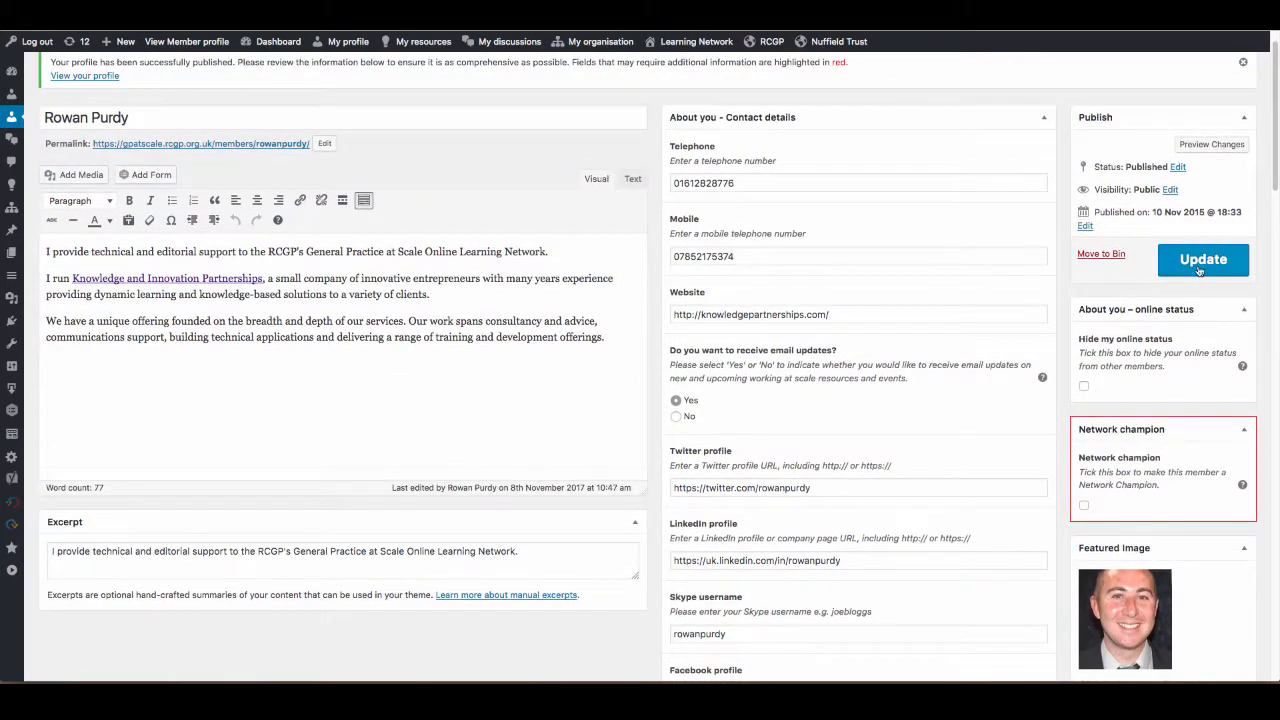
pyautogui.click(1198, 262)
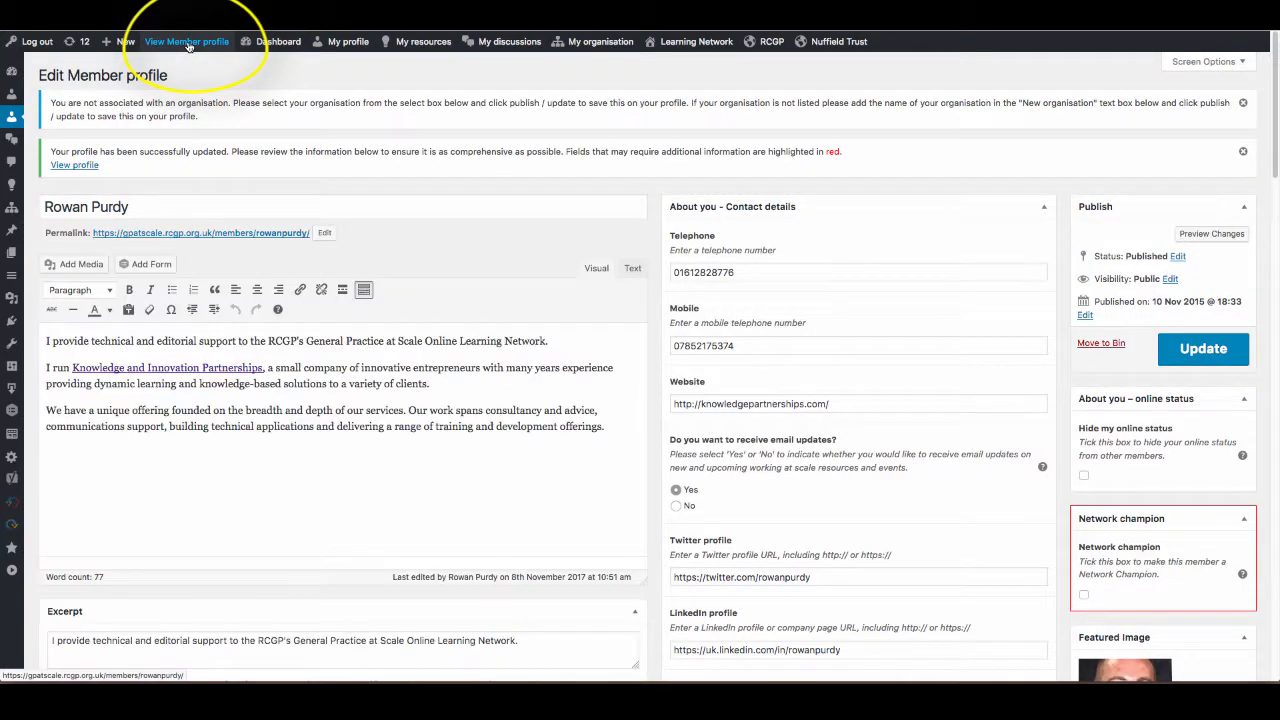
pyautogui.click(75, 165)
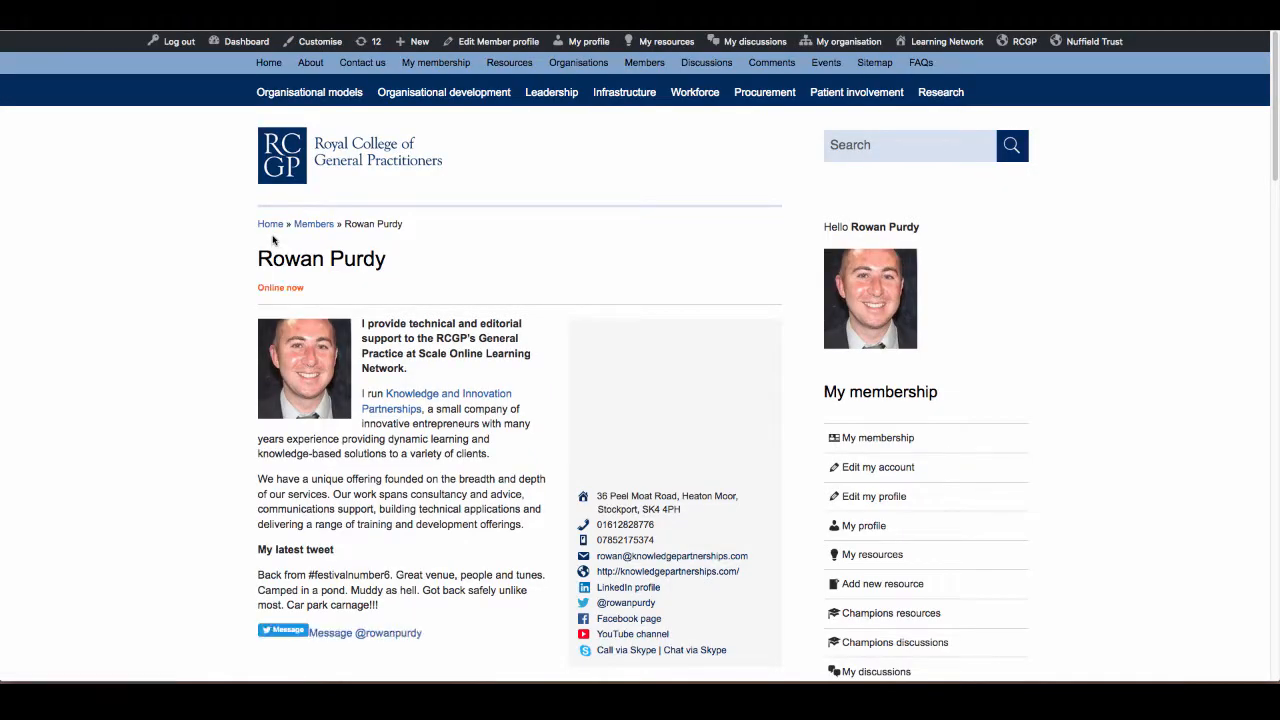
# Review the public profile's background text, contact details, latest tweet, job role, location and learning interests.
pyautogui.moveTo(1273, 66); pyautogui.dragTo(1272, 103)
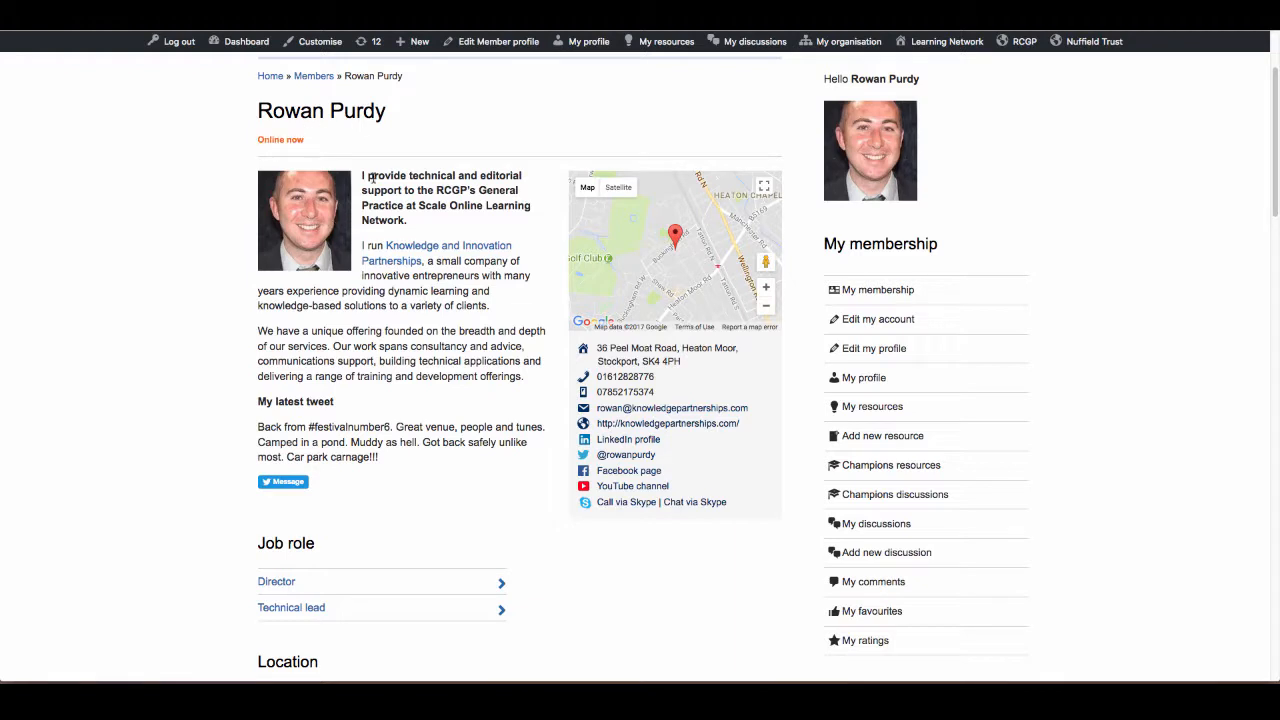
pyautogui.moveTo(362, 174); pyautogui.dragTo(528, 395)
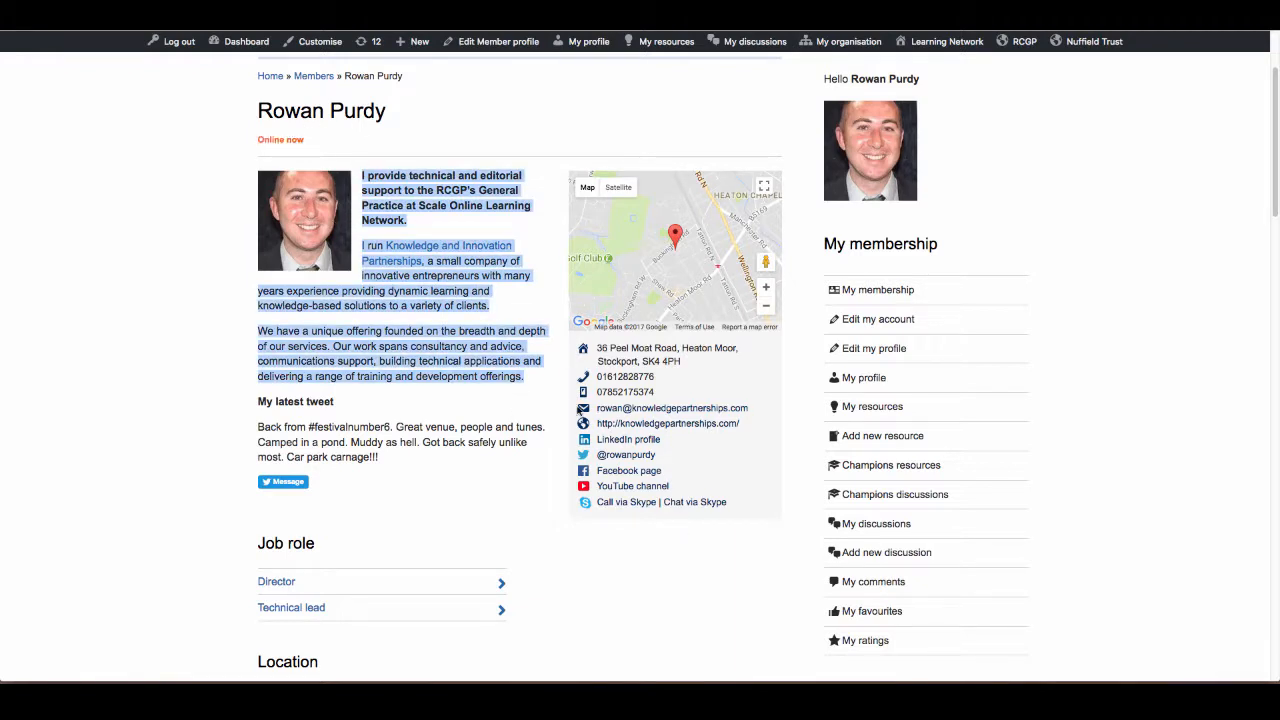
pyautogui.moveTo(1273, 193); pyautogui.dragTo(1272, 223)
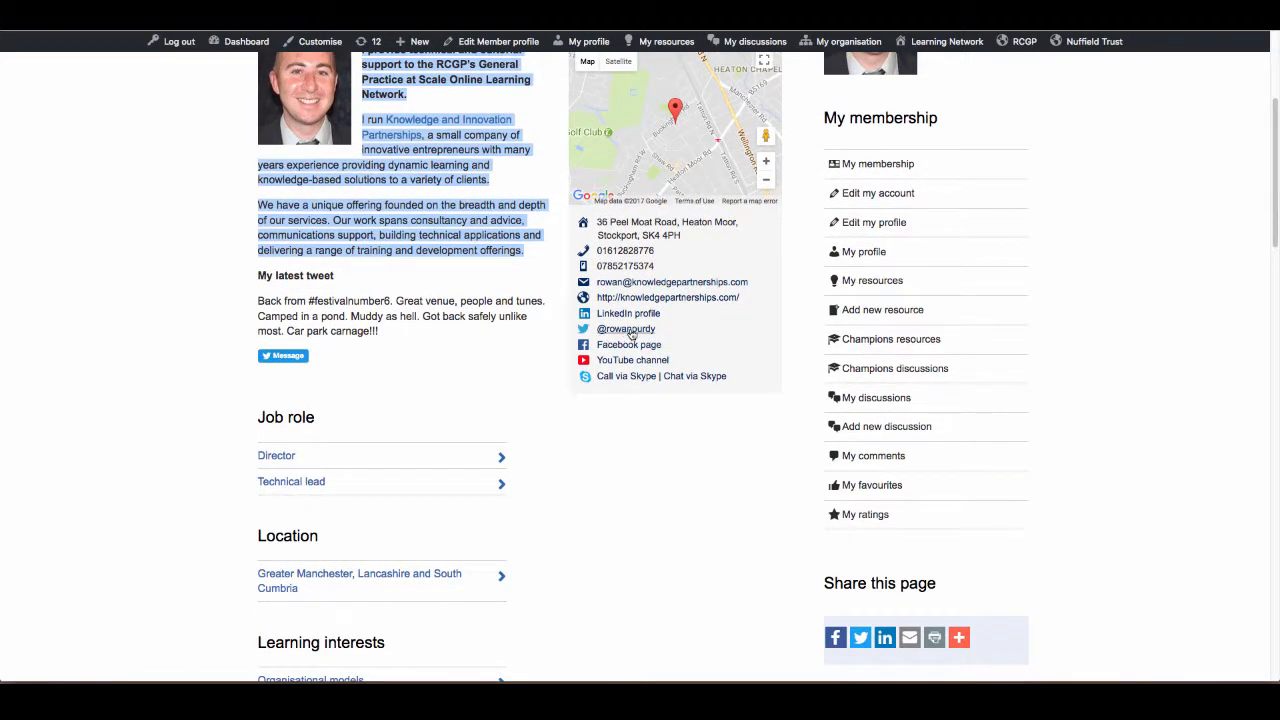
pyautogui.moveTo(402, 340); pyautogui.dragTo(258, 276)
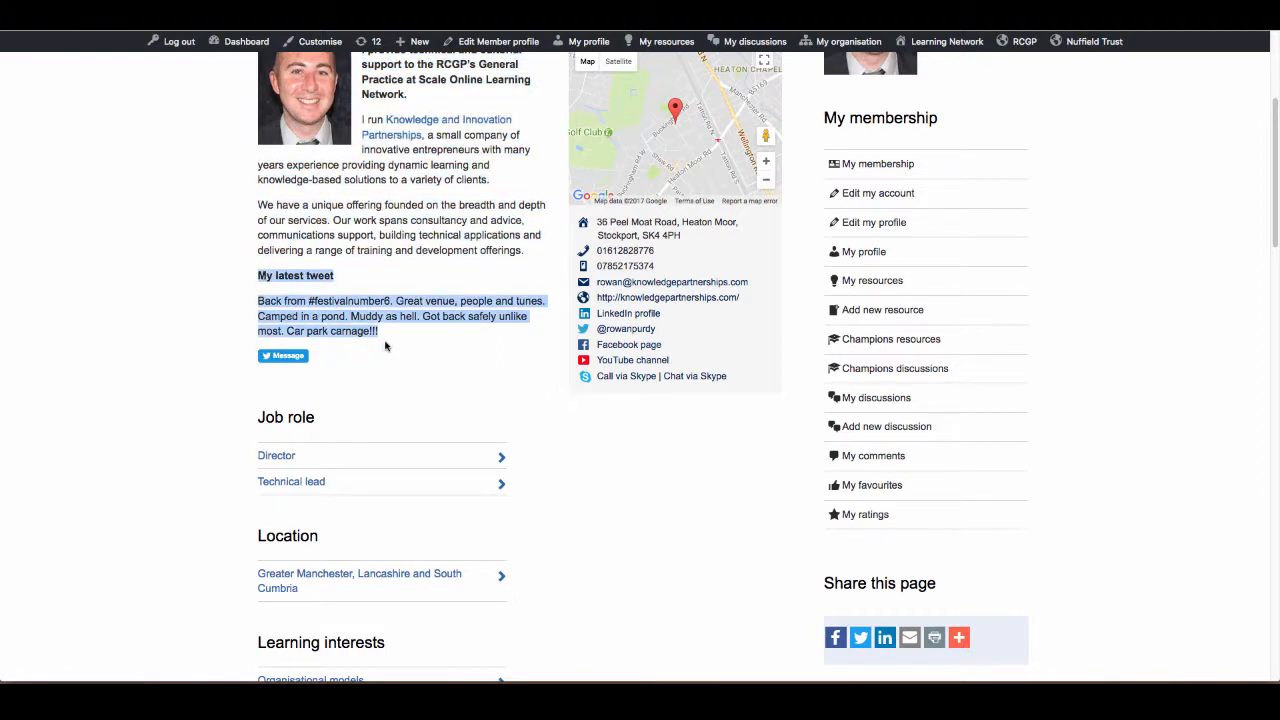
pyautogui.click(330, 348)
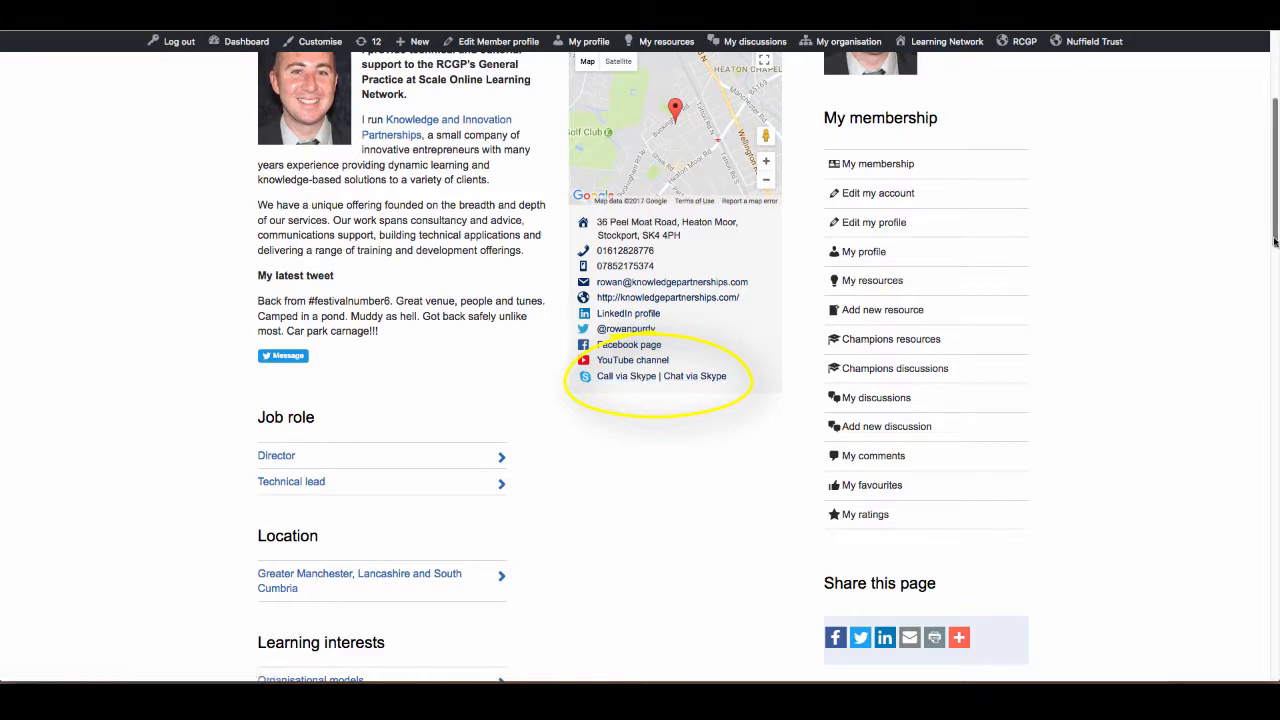
pyautogui.moveTo(1274, 244); pyautogui.dragTo(1212, 329)
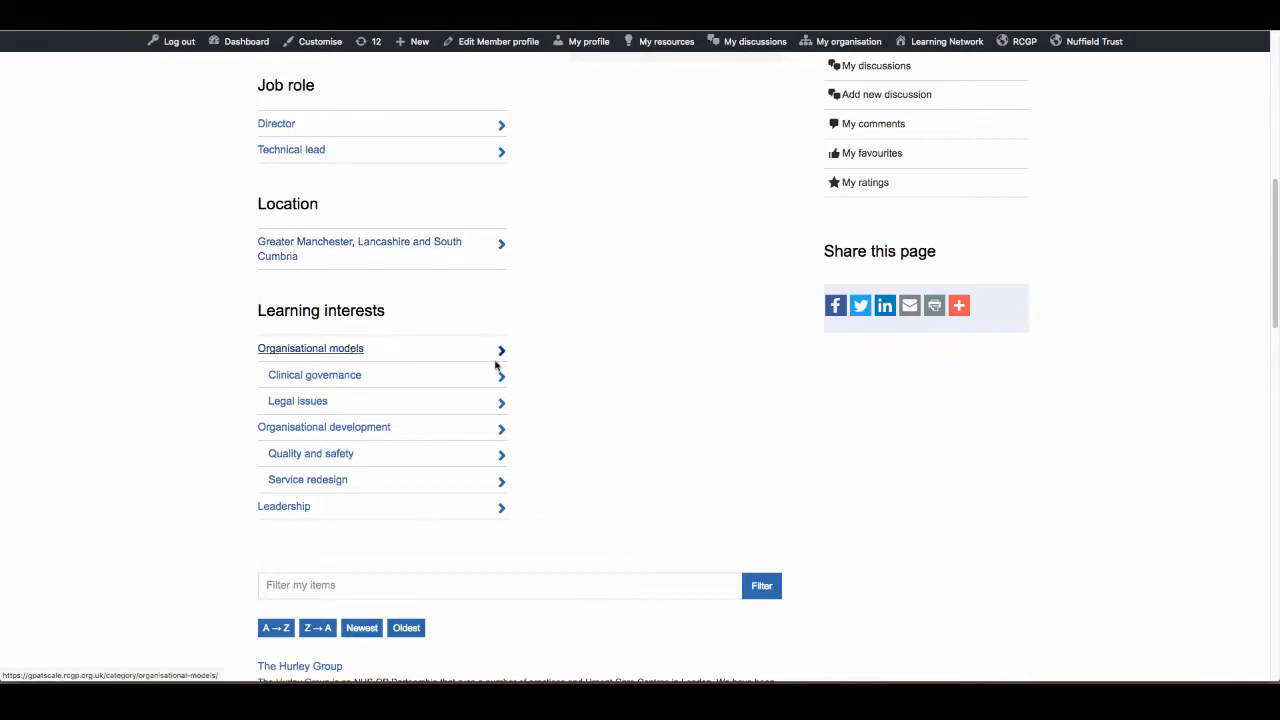
# Browse the listings for the Director job role and for the Greater Manchester, Lancashire and South Cumbria location.
pyautogui.moveTo(1274, 299); pyautogui.dragTo(1265, 203)
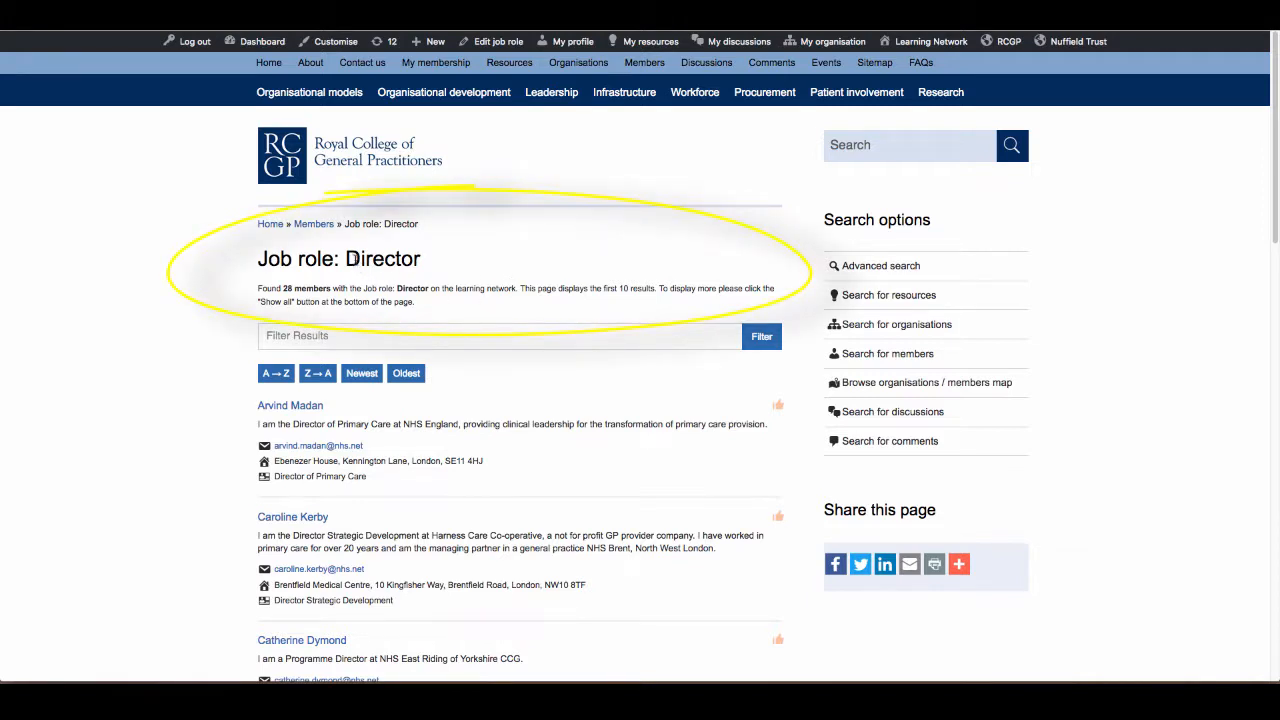
pyautogui.moveTo(344, 258); pyautogui.dragTo(450, 264)
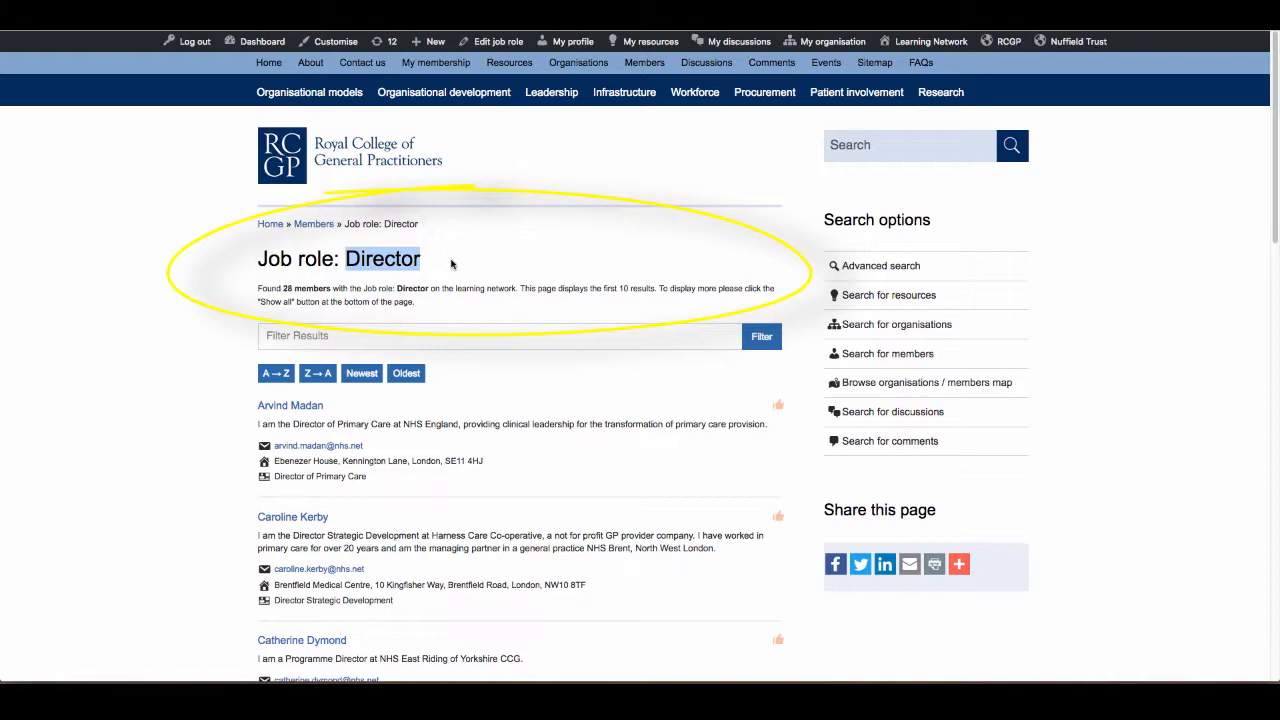
pyautogui.scroll(-1, 1276, 183)
pyautogui.moveTo(1276, 183)
pyautogui.mouseDown()
pyautogui.moveTo(1260, 337)
pyautogui.moveTo(1262, 162)
pyautogui.mouseUp()
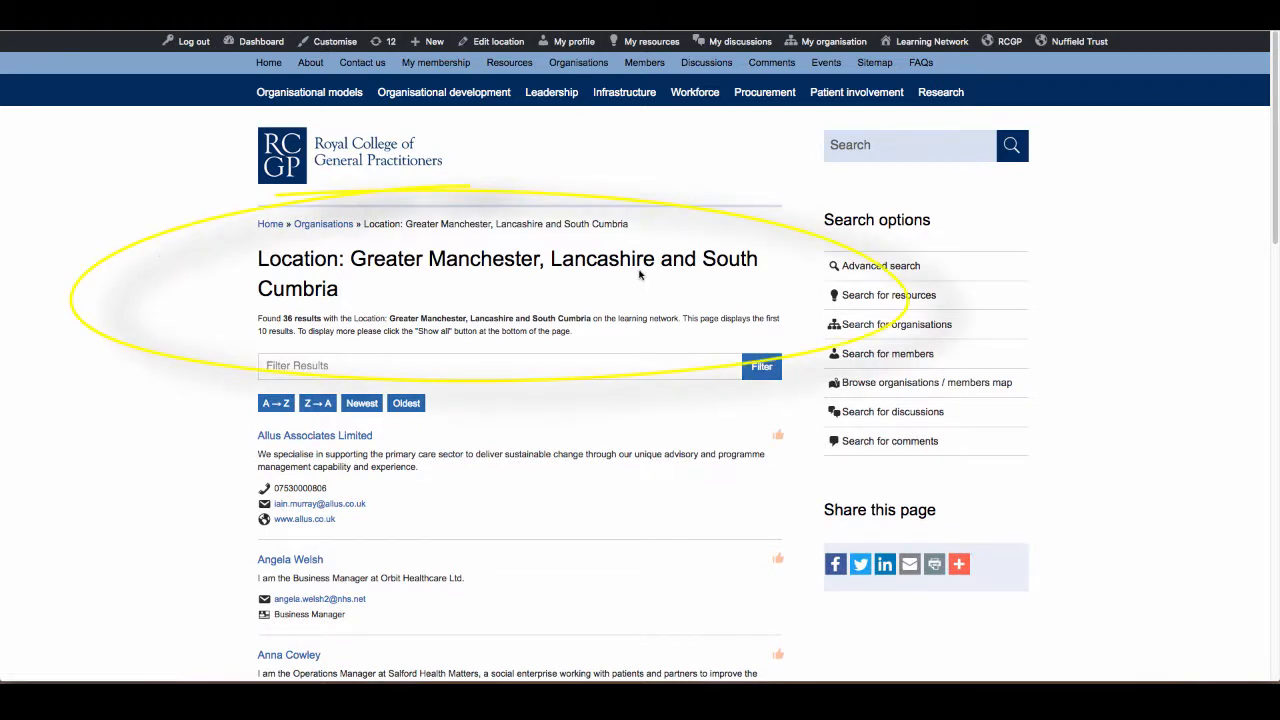
pyautogui.moveTo(1275, 106); pyautogui.dragTo(1275, 159)
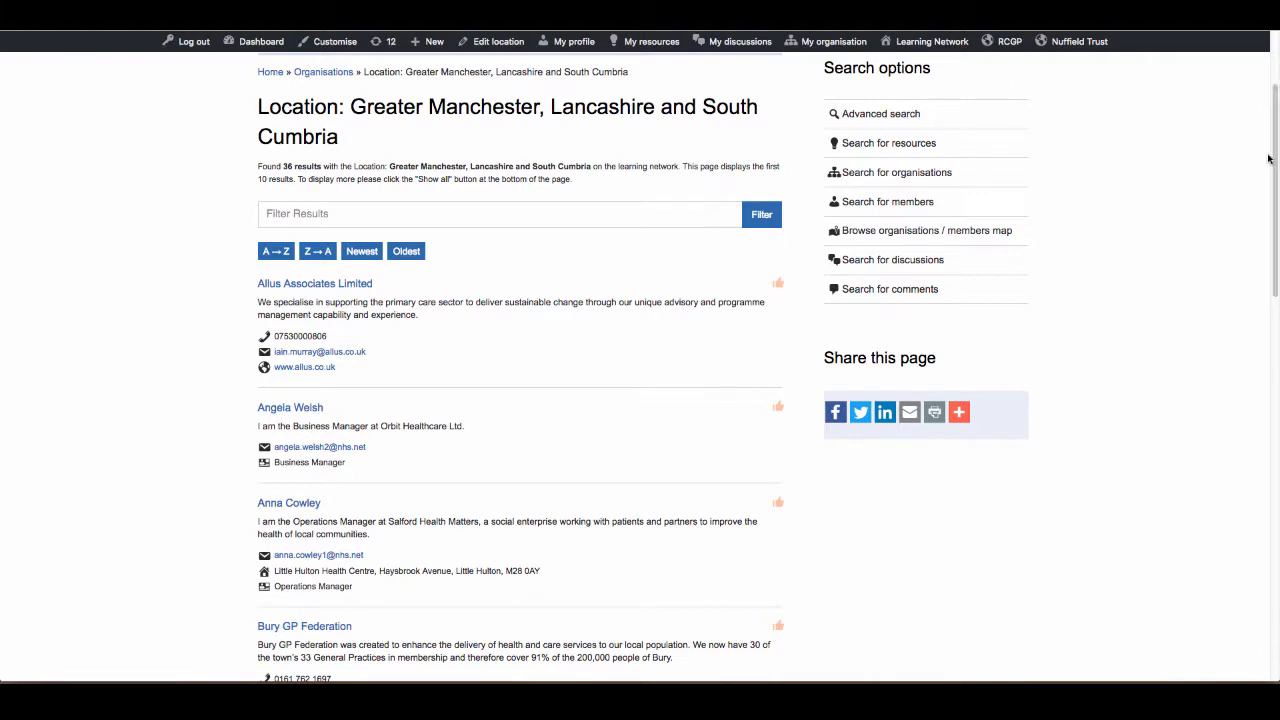